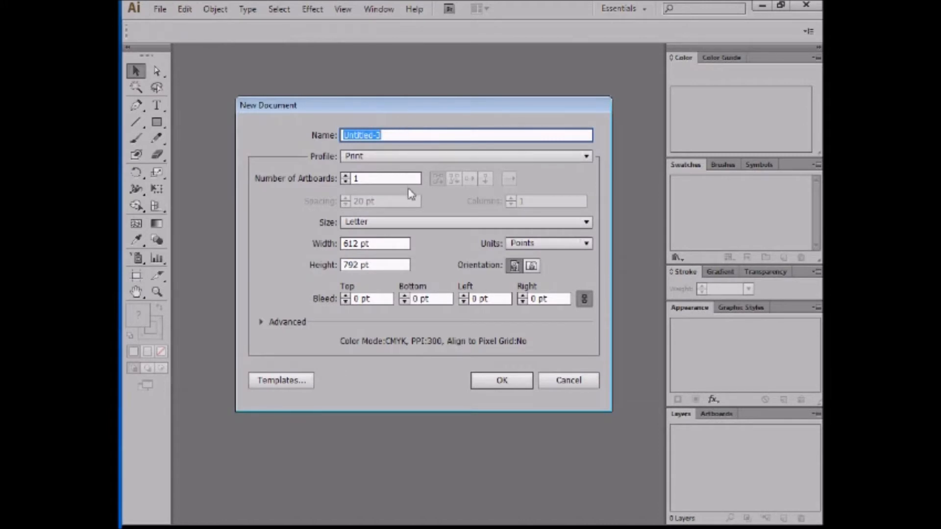
- Create a Letter-size print document named "hatchi - Vector Line self portrait"
type("hatchl - Vector L")
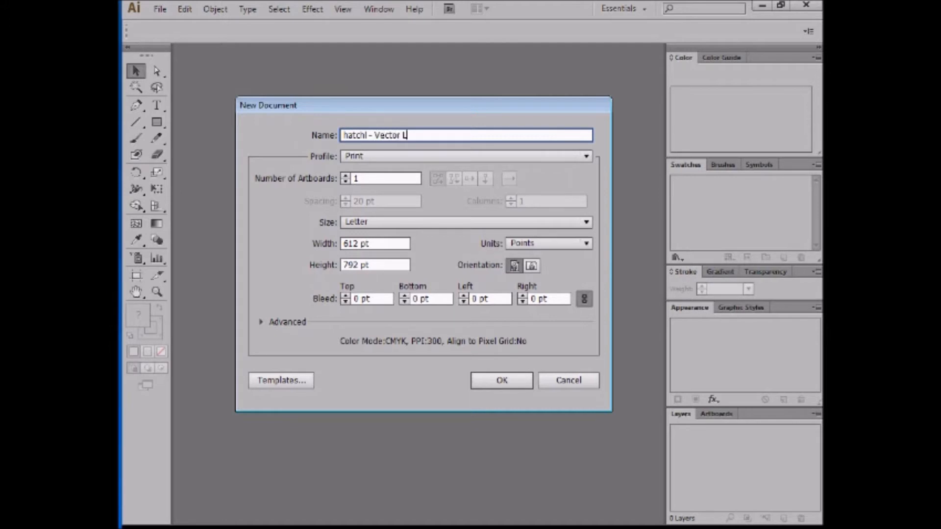
type("ine self portrait")
left_click(496, 383)
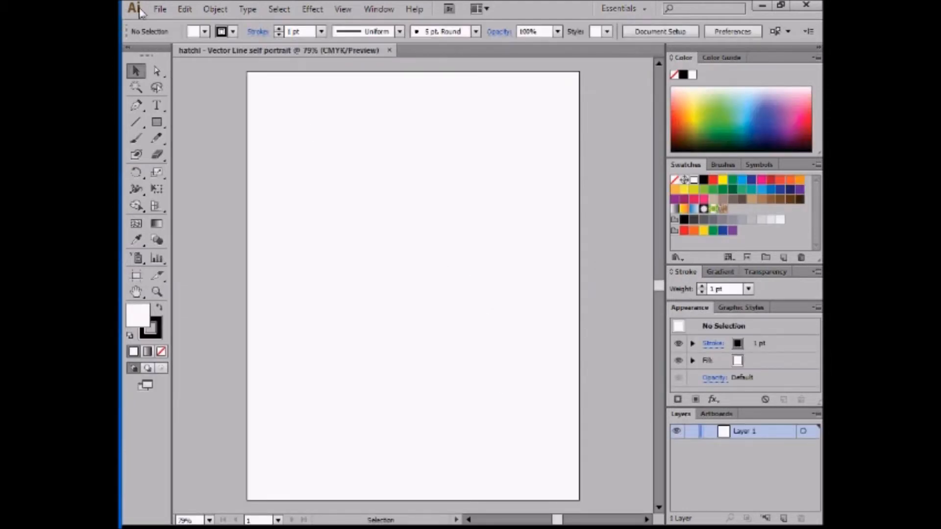
- Place the photo IMG_1943.JPG from the 329___10 folder into the document
left_click(160, 9)
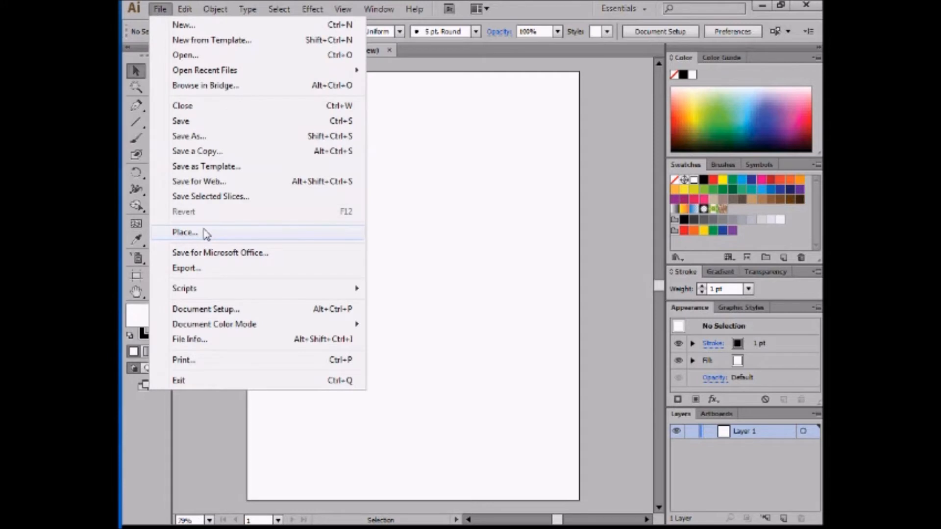
left_click(206, 234)
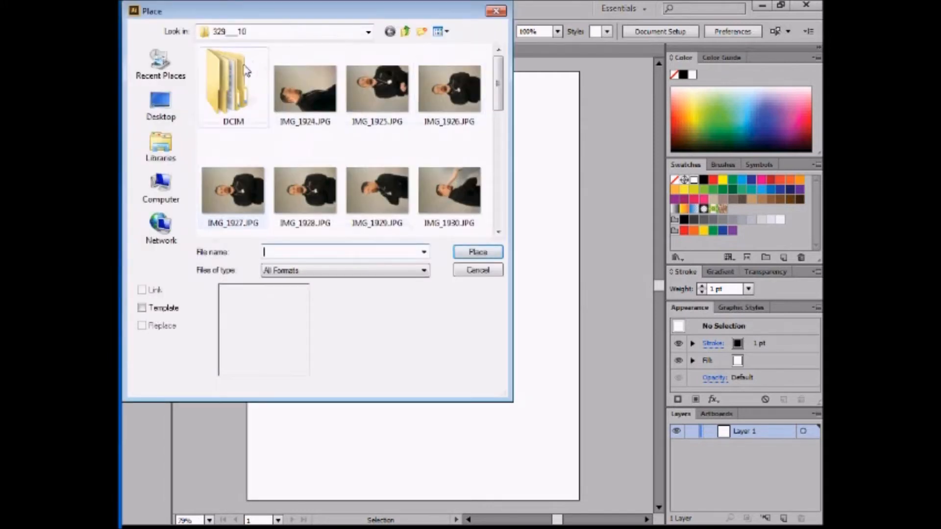
left_click_drag(499, 66, 511, 193)
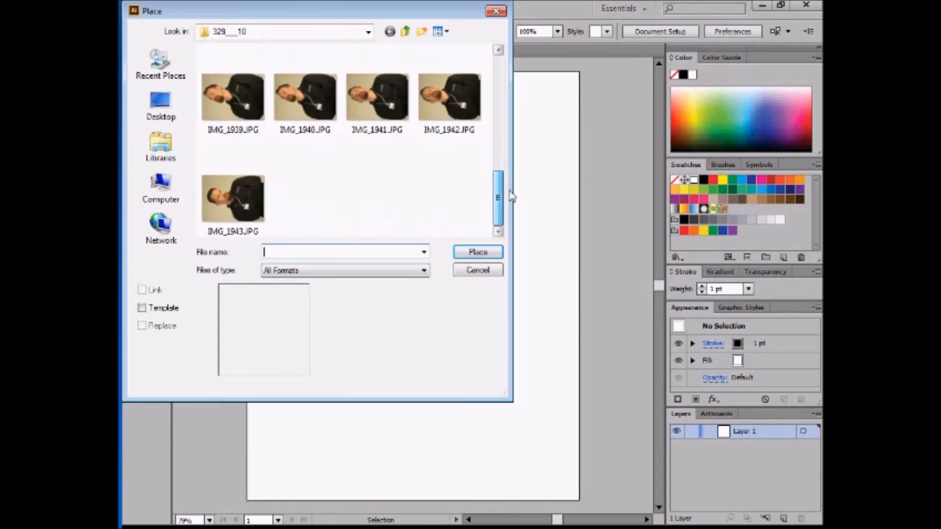
left_click(231, 189)
left_click(477, 252)
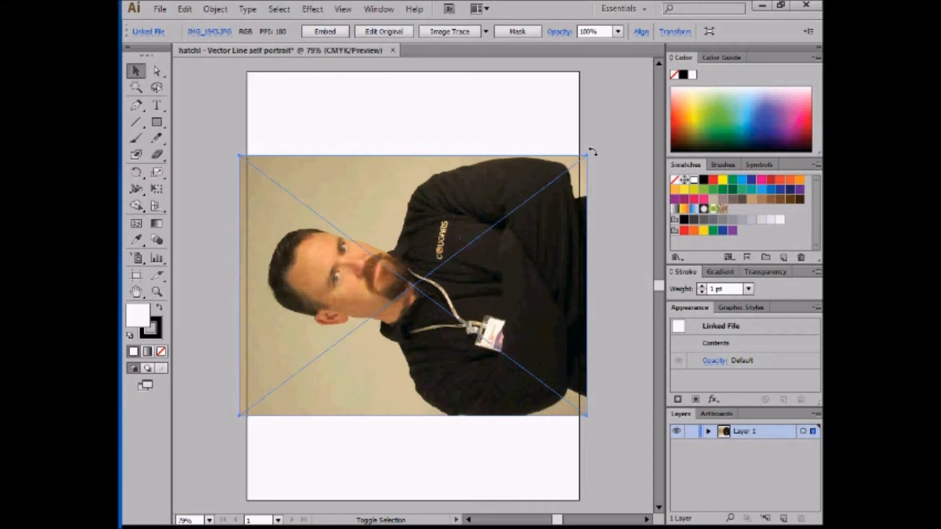
- Rotate the placed photo upright and enlarge it from its centre until it nearly fills the artboard
left_click_drag(602, 176, 535, 384)
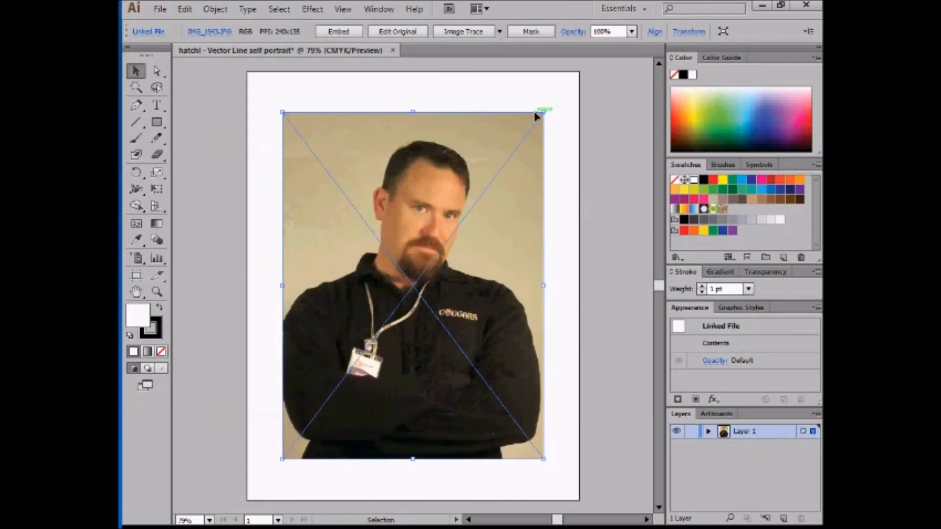
left_click_drag(544, 112, 594, 75)
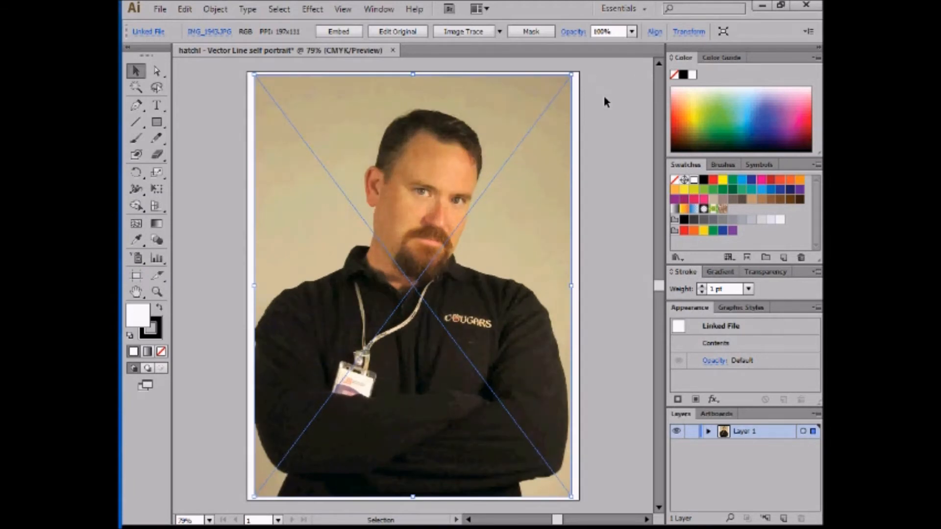
- Embed the portrait photo in the document and lock it in place
left_click(347, 34)
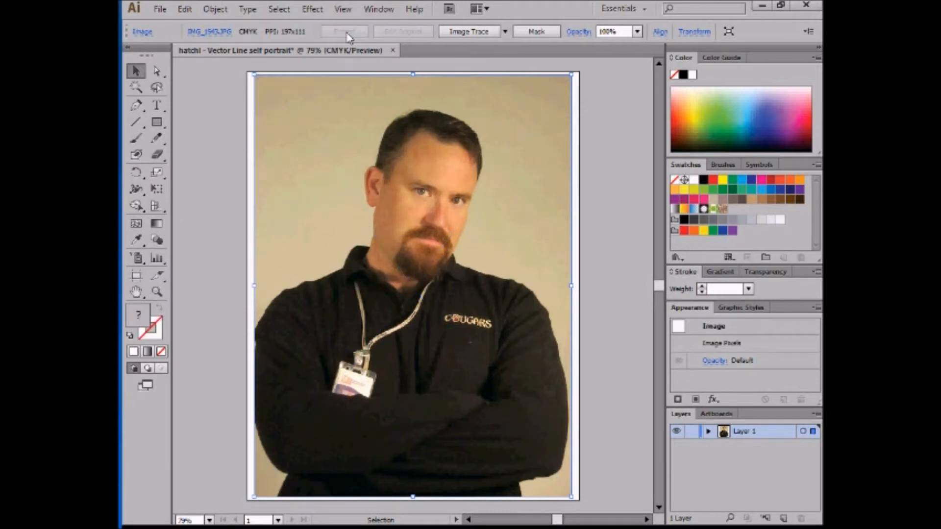
left_click(215, 8)
mouse_move(244, 93)
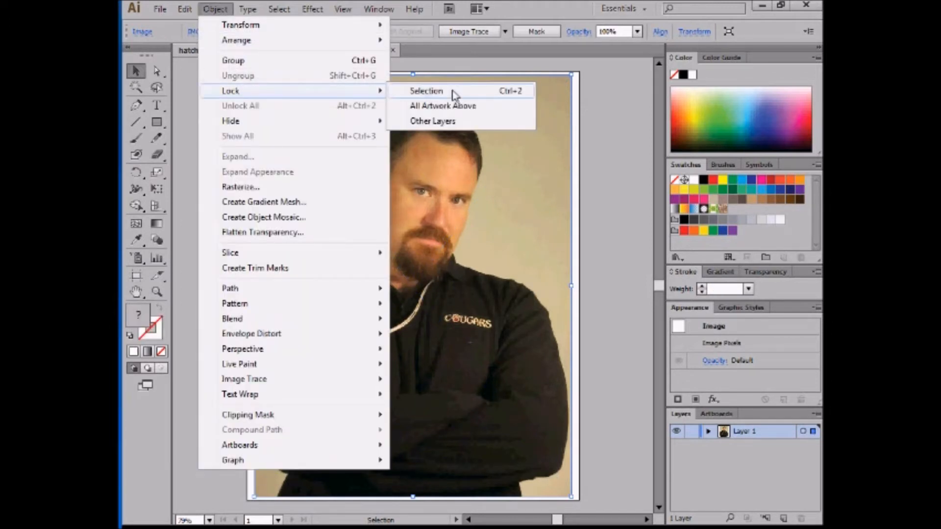
left_click(453, 95)
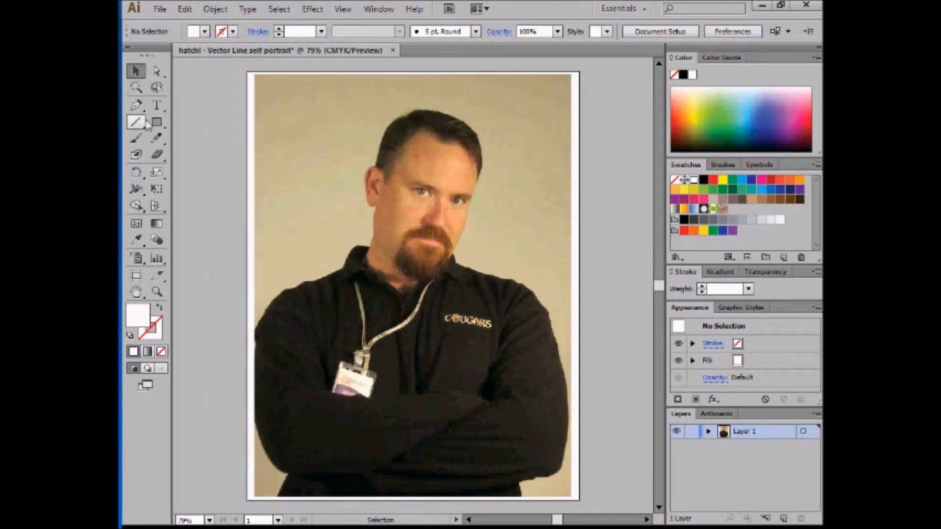
- Try out the Pencil tool with a few freehand strokes over and beside the face, and delete the resulting shapes
left_click(156, 138)
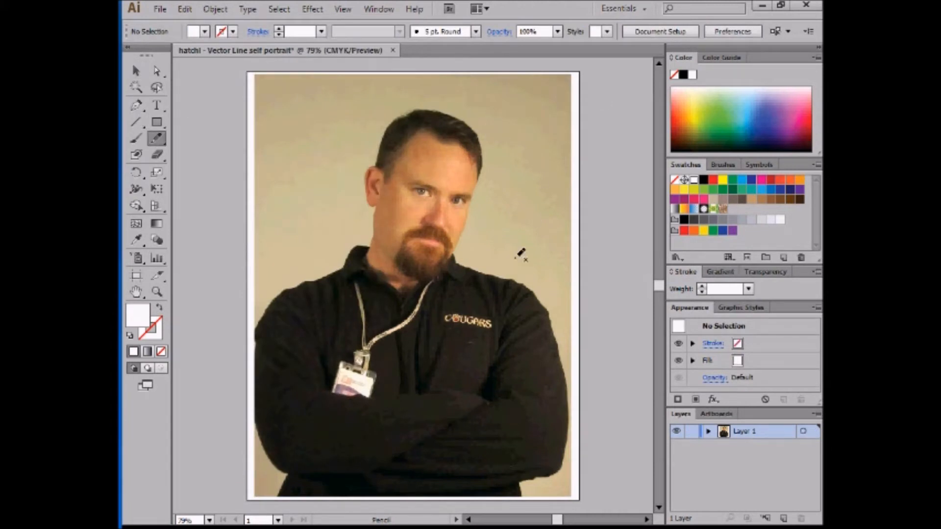
left_click_drag(516, 258, 548, 287)
left_click_drag(461, 135, 487, 135)
mouse_move(434, 97)
left_mouse_down()
mouse_move(423, 170)
mouse_move(505, 170)
left_mouse_up()
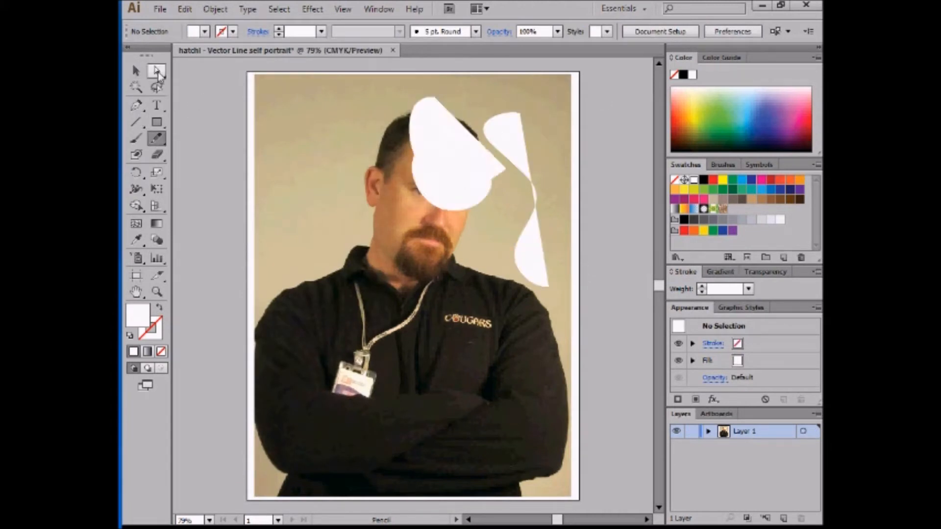
left_click(136, 71)
left_click_drag(227, 87, 645, 204)
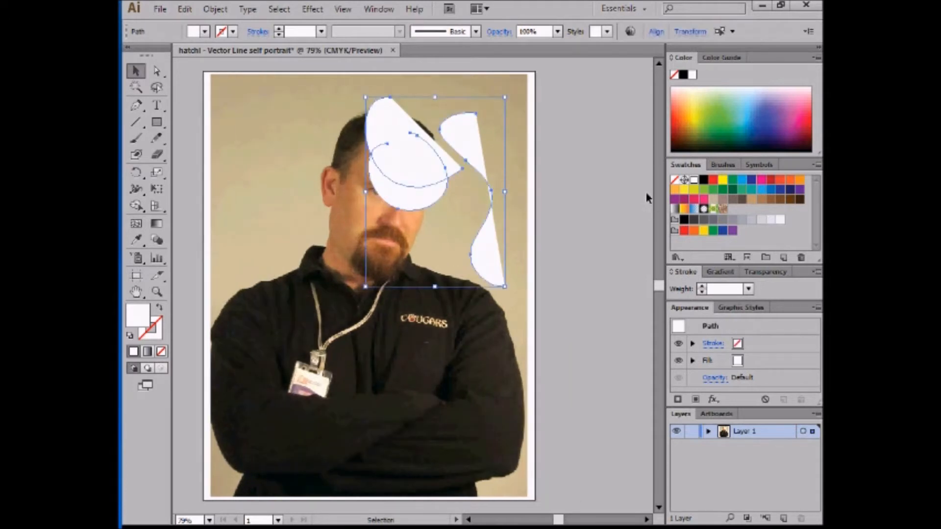
key("Delete")
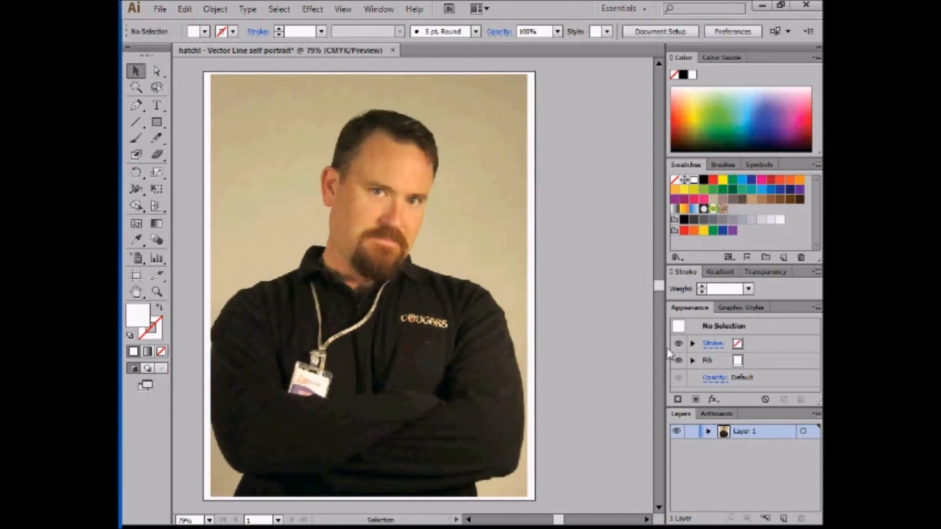
- Check the contents of Layer 1 for the locked photo
left_click(708, 432)
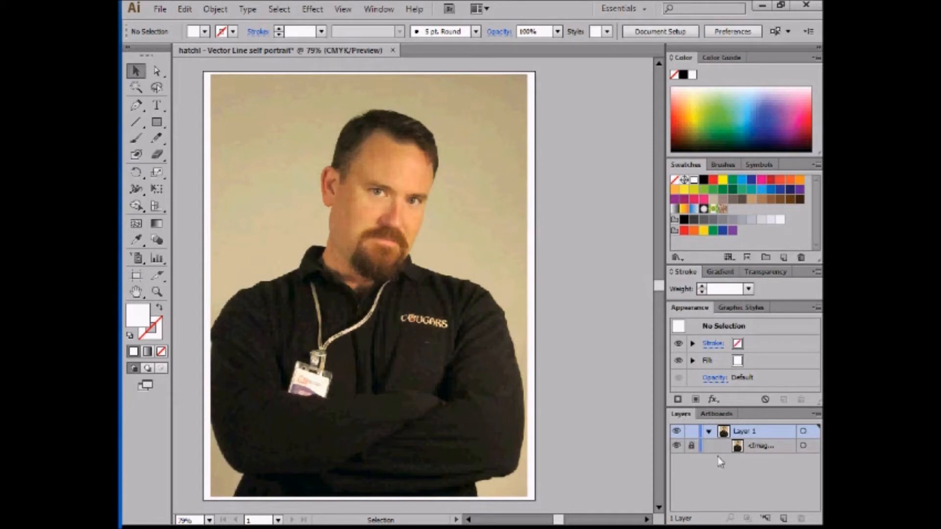
left_click(708, 431)
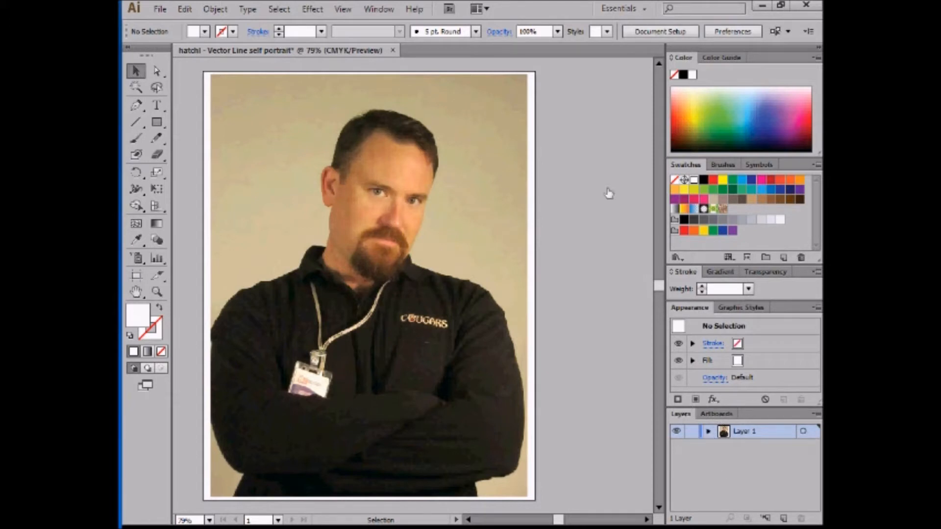
- Set the fill colour for new artwork to the dark blue swatch
left_click(205, 33)
left_click(159, 55)
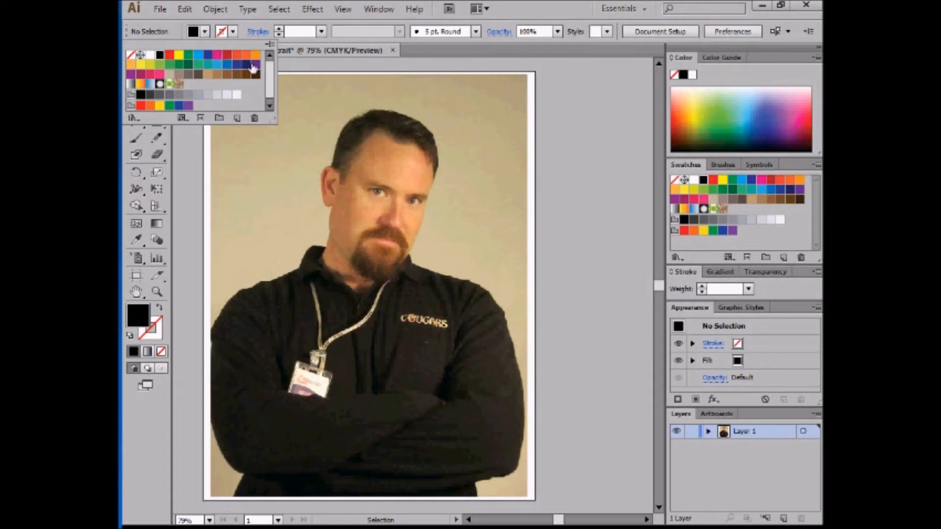
left_click(207, 55)
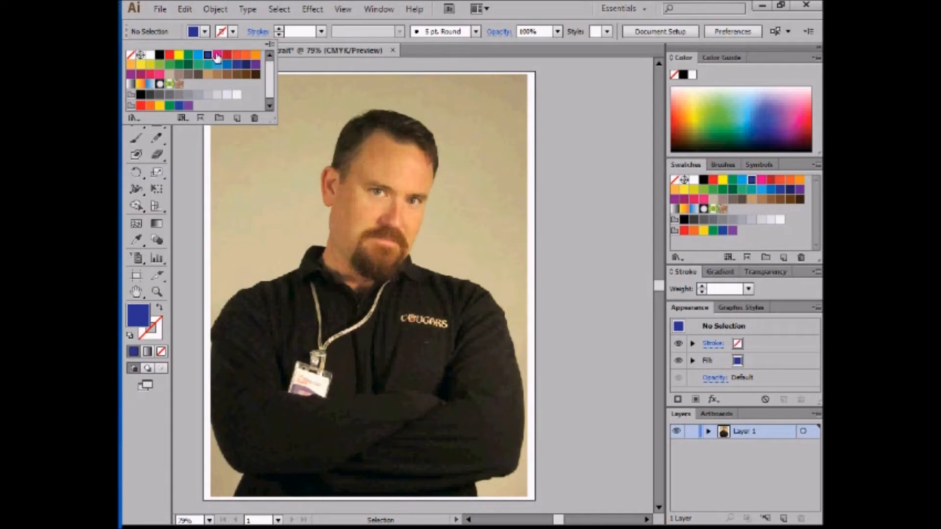
left_click(524, 8)
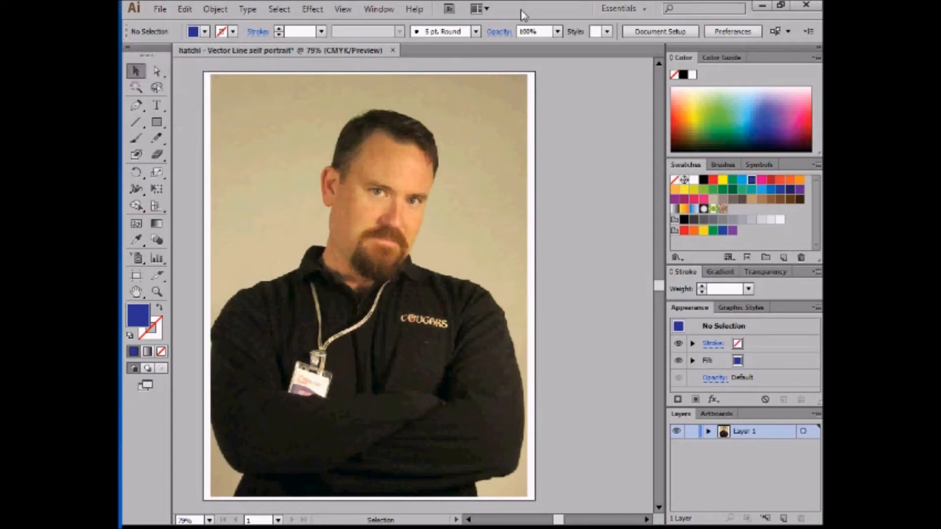
- Try outlining the pupil of the photo's left-hand eye with the Pen tool, and delete the traced shape
left_click(156, 293)
left_click_drag(365, 177, 399, 212)
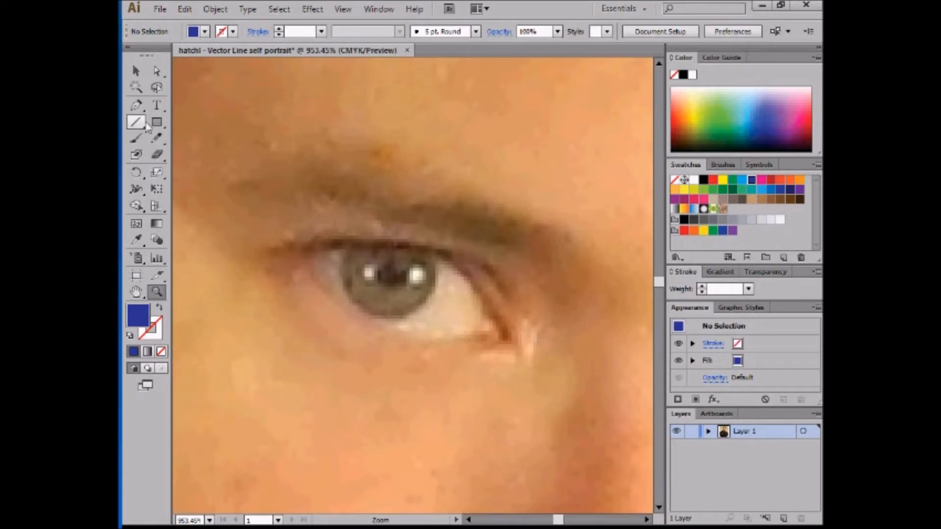
left_click(137, 105)
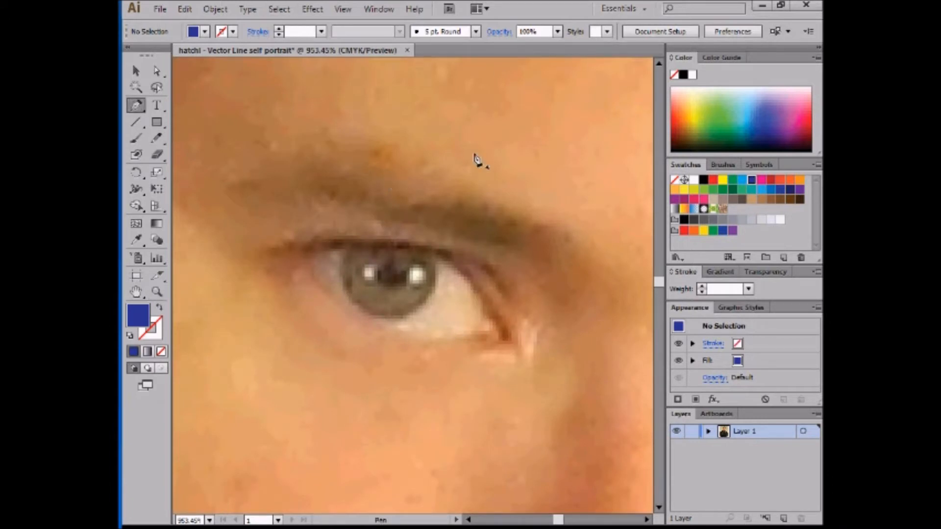
left_click(392, 263)
left_click_drag(380, 274, 404, 292)
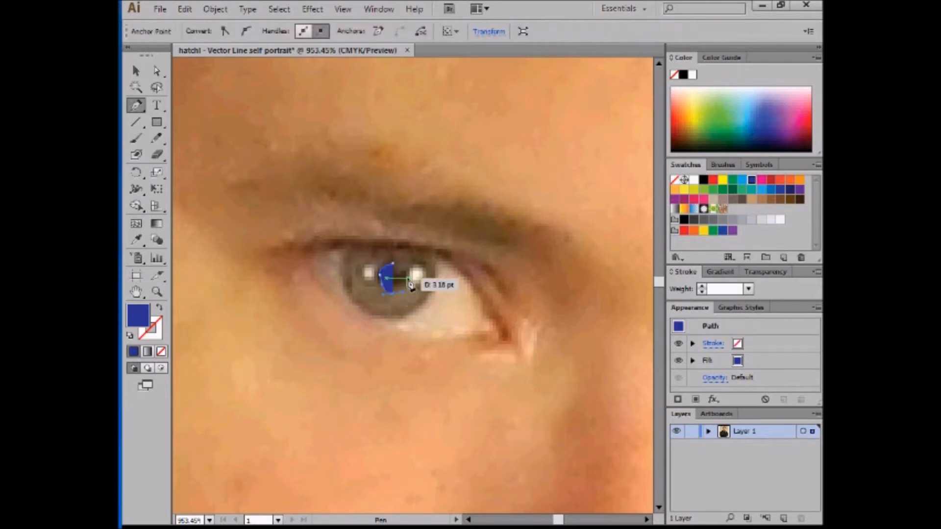
left_click(406, 267)
left_click(392, 263)
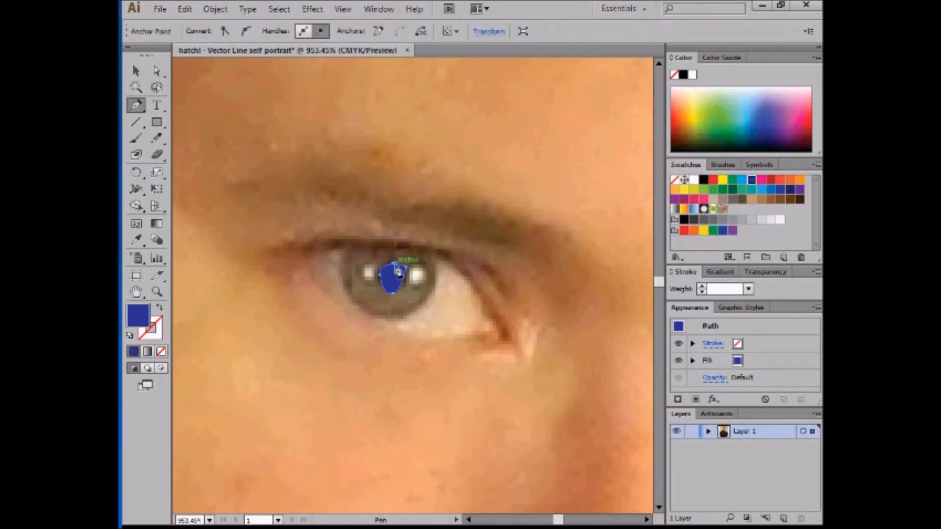
key("Delete")
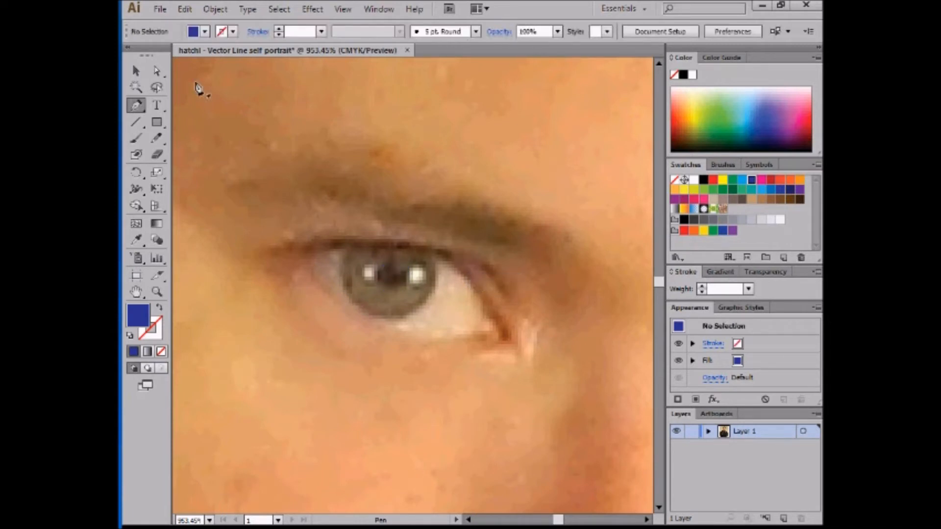
- Try painting the upper eyelid line with a reduced Blob Brush, and undo the stroke
left_click(136, 155)
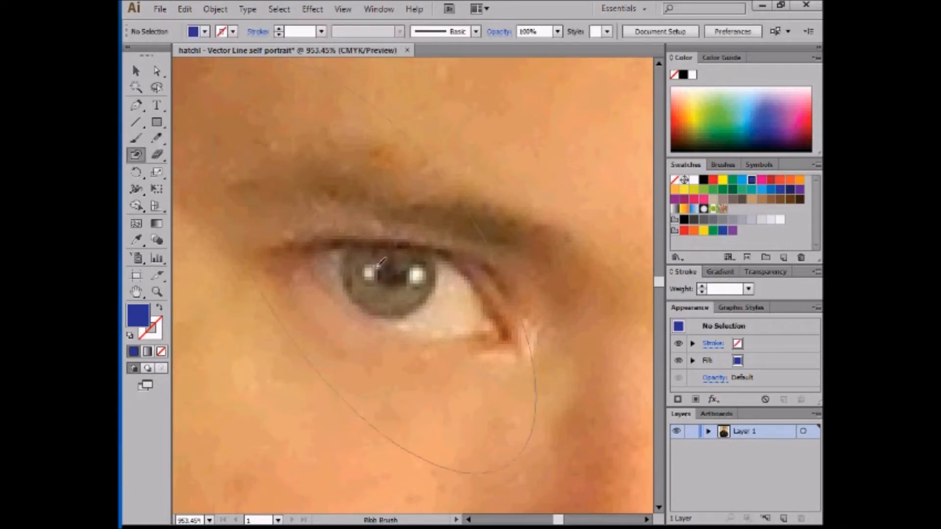
key("bracketleft")
key("bracketleft")
key("bracketleft")
key("bracketleft")
key("bracketleft")
key("bracketleft")
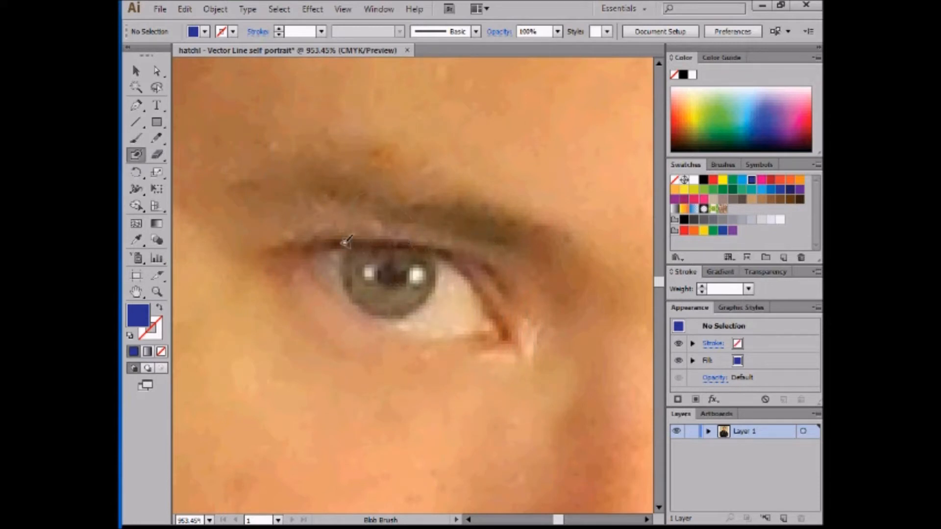
mouse_move(287, 247)
left_mouse_down()
mouse_move(436, 251)
mouse_move(477, 282)
mouse_move(533, 349)
left_mouse_up()
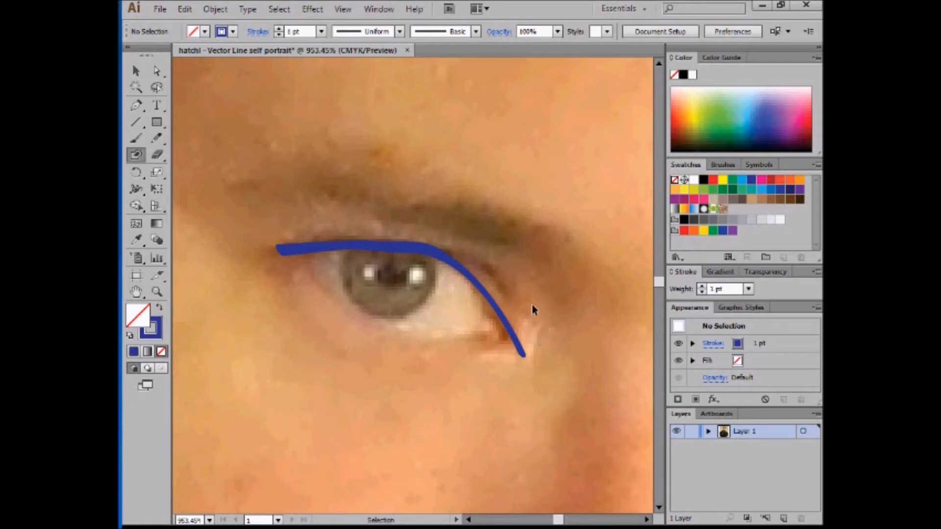
key("ctrl+z")
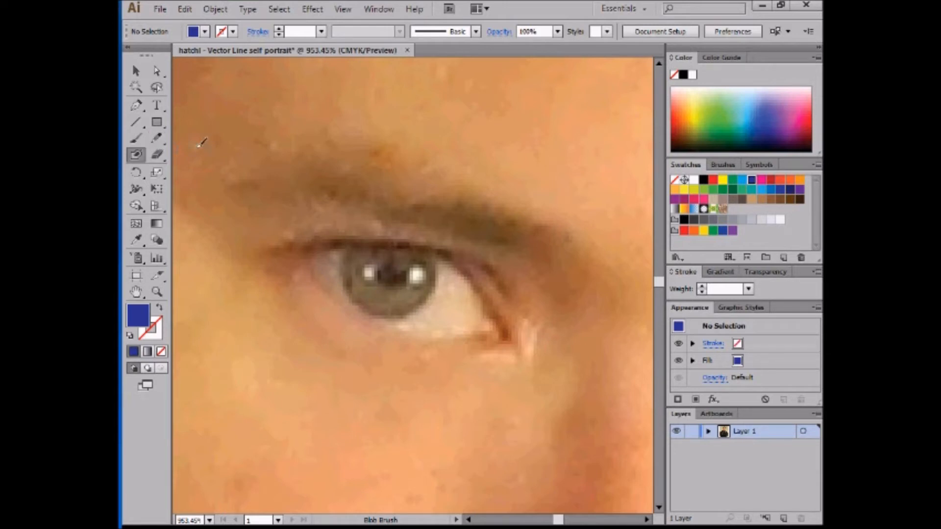
- Set the Pencil tool to fill new pencil strokes, with Keep selected and Edit selected paths turned off
double_click(158, 141)
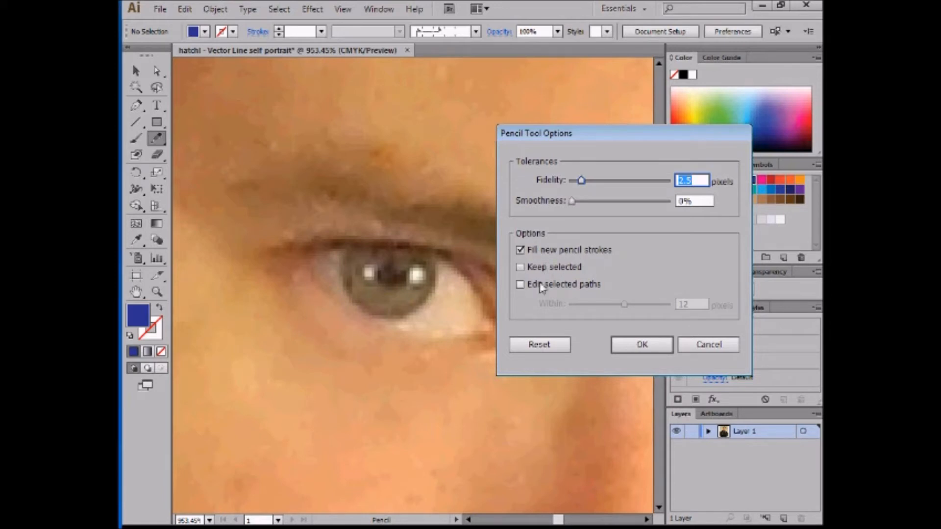
left_click(520, 251)
left_click(520, 268)
left_click(521, 285)
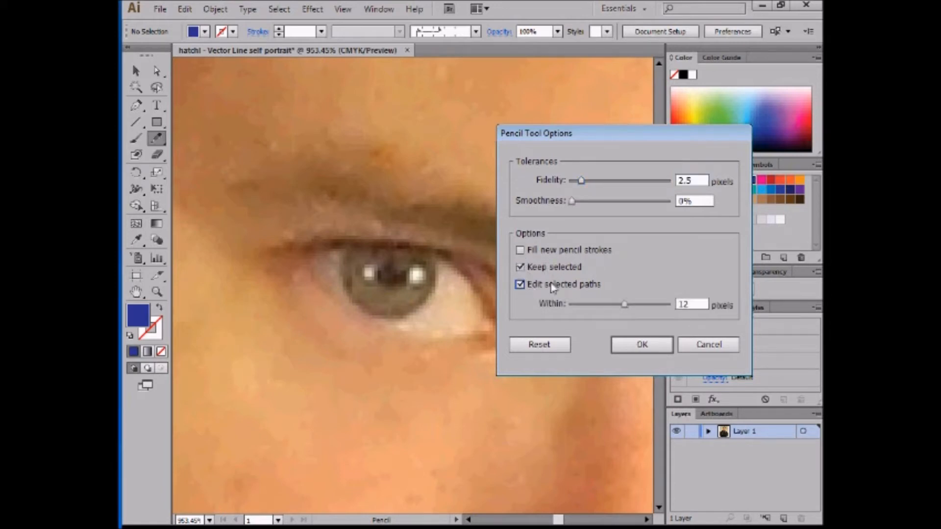
left_click(540, 346)
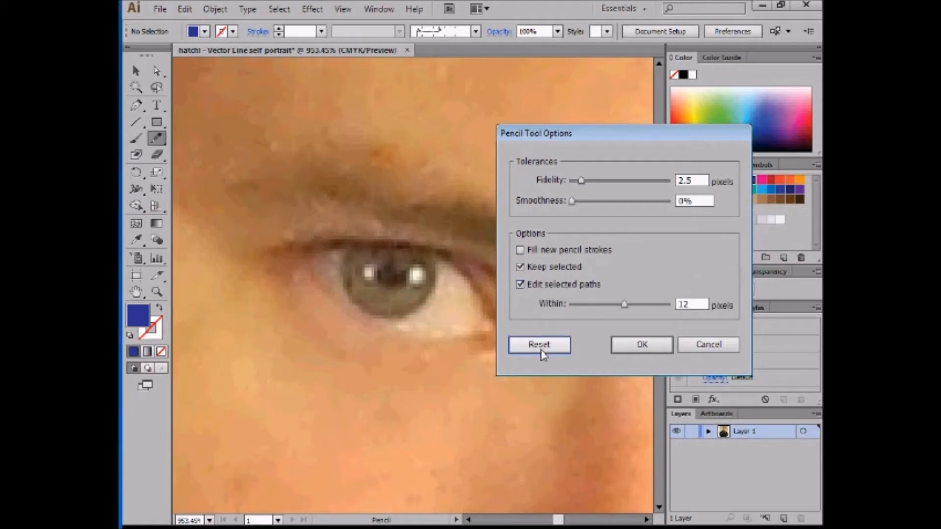
left_click(521, 268)
left_click(520, 285)
left_click(520, 251)
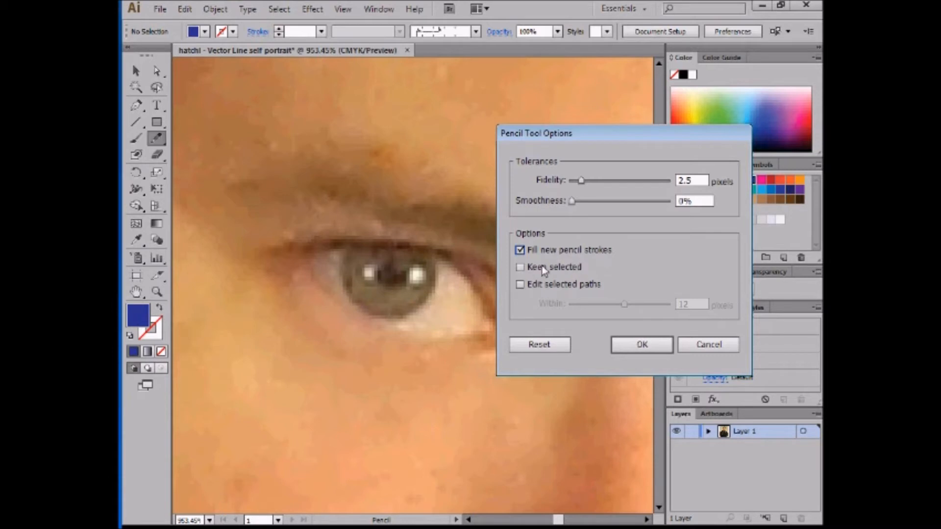
left_click(643, 345)
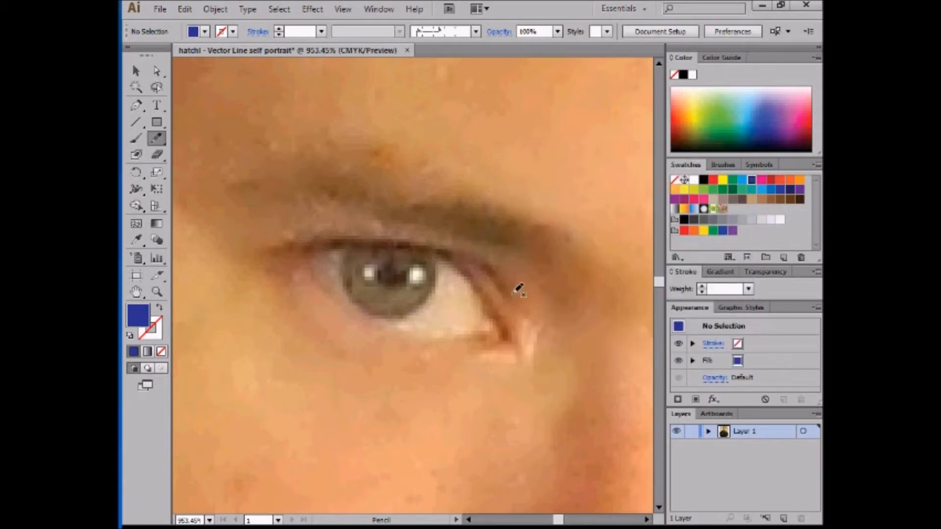
- Trace the pupil, iris outline and upper lid line of the left-hand eye as filled Pencil shapes
mouse_move(398, 272)
left_mouse_down()
mouse_move(389, 284)
mouse_move(412, 272)
mouse_move(391, 252)
mouse_move(390, 277)
mouse_move(410, 269)
left_mouse_up()
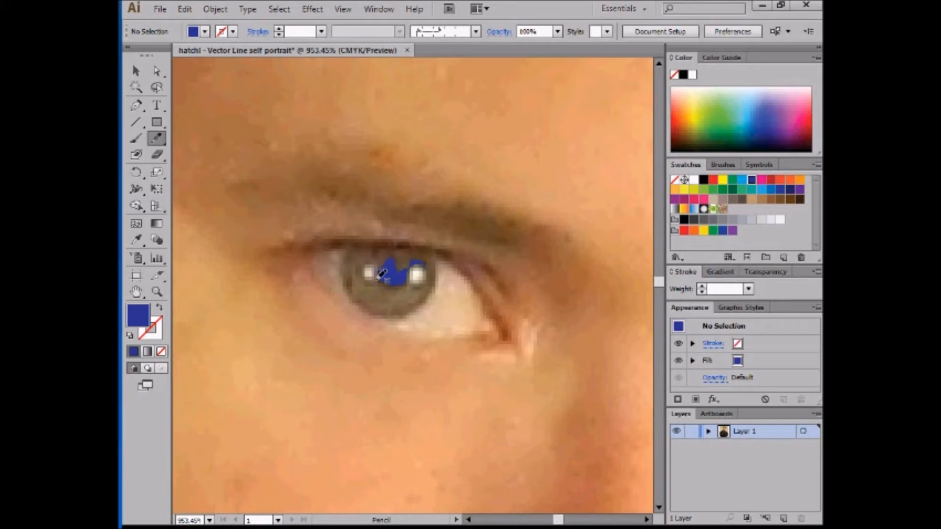
mouse_move(367, 264)
left_mouse_down()
mouse_move(383, 280)
mouse_move(394, 253)
mouse_move(351, 252)
mouse_move(348, 267)
mouse_move(353, 246)
mouse_move(261, 258)
left_mouse_up()
mouse_move(355, 238)
left_mouse_down()
mouse_move(415, 240)
mouse_move(447, 256)
mouse_move(394, 252)
mouse_move(420, 252)
mouse_move(433, 288)
mouse_move(441, 271)
mouse_move(436, 243)
mouse_move(424, 291)
mouse_move(435, 281)
mouse_move(414, 303)
mouse_move(383, 312)
mouse_move(423, 303)
mouse_move(437, 270)
left_mouse_up()
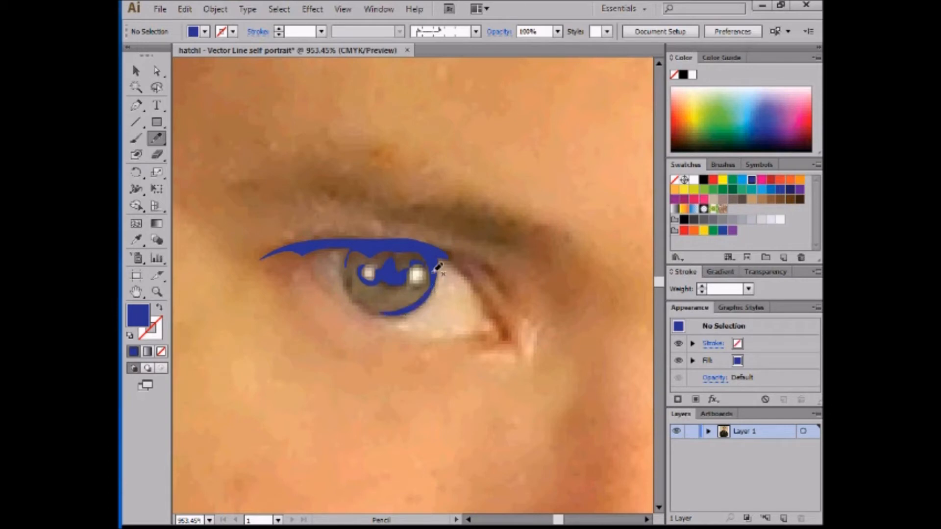
mouse_move(349, 262)
left_mouse_down()
mouse_move(357, 288)
mouse_move(390, 312)
mouse_move(349, 289)
mouse_move(343, 259)
mouse_move(360, 241)
left_mouse_up()
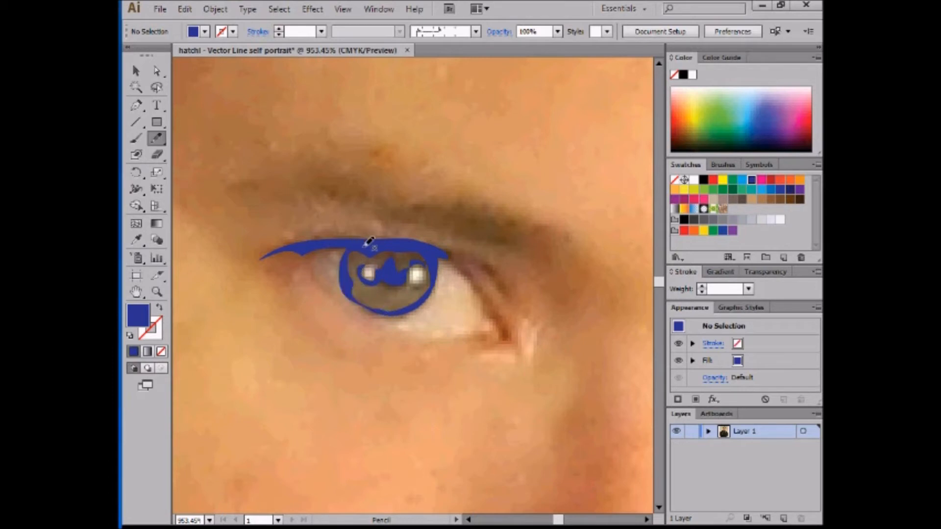
- Trace the left-hand eye's lid crease and the pointed lid line running down to its inner corner
mouse_move(489, 262)
left_mouse_down()
mouse_move(510, 301)
mouse_move(481, 264)
left_mouse_up()
mouse_move(438, 249)
left_mouse_down()
mouse_move(489, 284)
mouse_move(507, 323)
left_mouse_up()
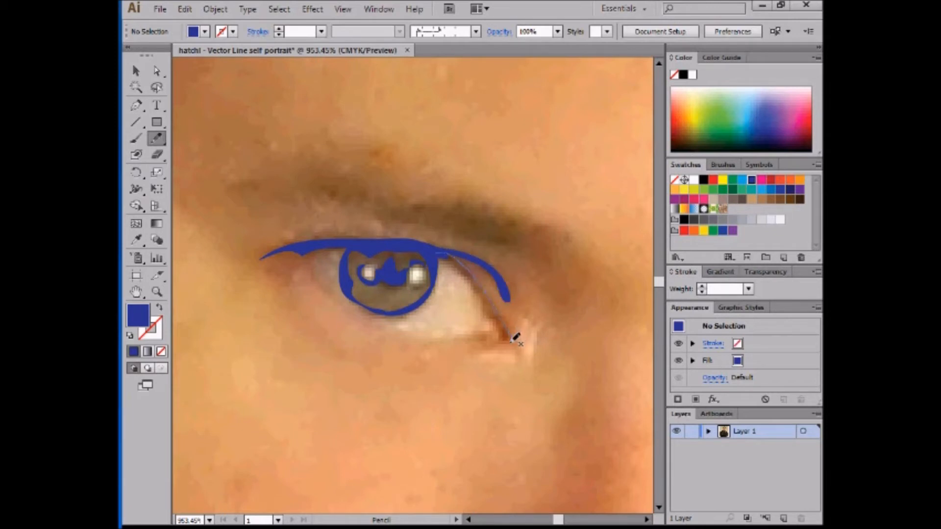
mouse_move(496, 323)
left_mouse_down()
mouse_move(467, 274)
mouse_move(432, 250)
left_mouse_up()
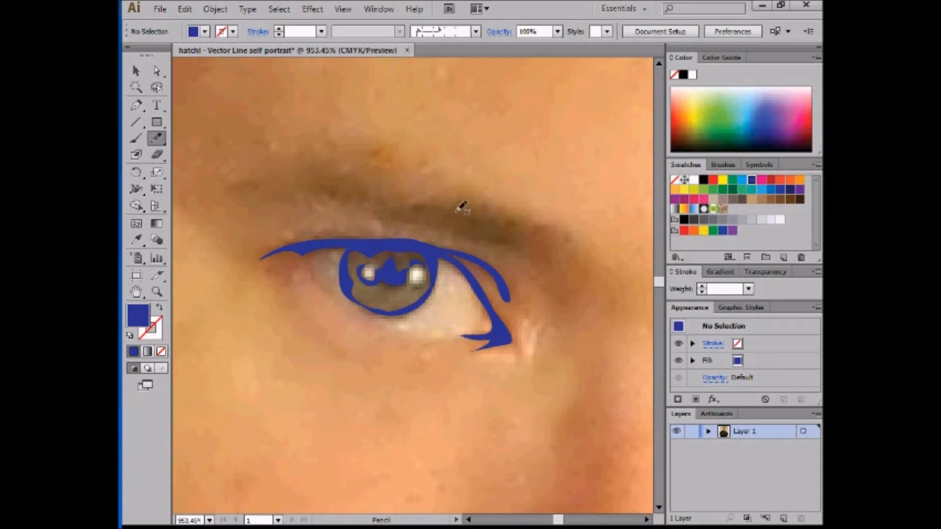
- Fill the left-hand eyebrow with overlapping Pencil shapes, and thicken the lid line at that eye's outer corner
mouse_move(380, 210)
left_mouse_down()
mouse_move(451, 199)
mouse_move(492, 206)
mouse_move(524, 229)
mouse_move(516, 246)
mouse_move(485, 245)
mouse_move(383, 211)
mouse_move(353, 175)
mouse_move(307, 179)
mouse_move(329, 195)
mouse_move(417, 213)
left_mouse_up()
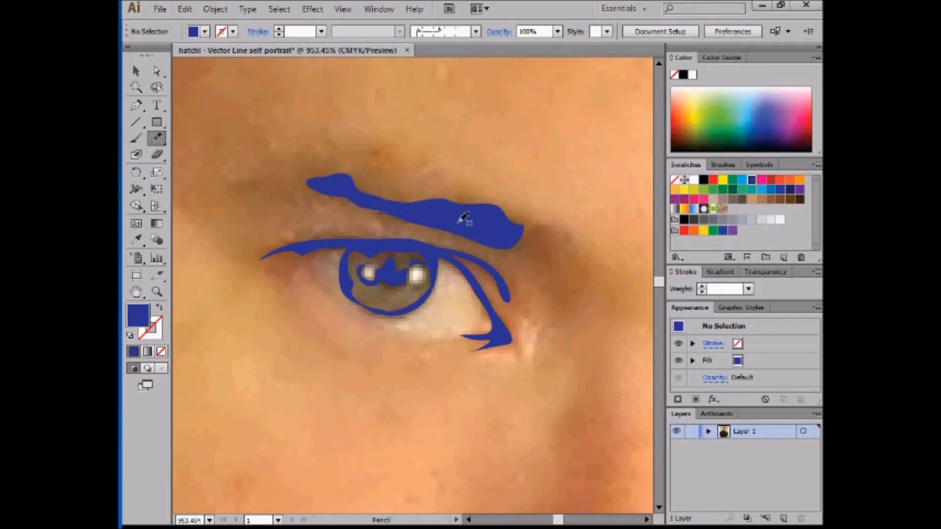
mouse_move(516, 227)
left_mouse_down()
mouse_move(555, 225)
mouse_move(556, 265)
mouse_move(530, 243)
mouse_move(468, 227)
left_mouse_up()
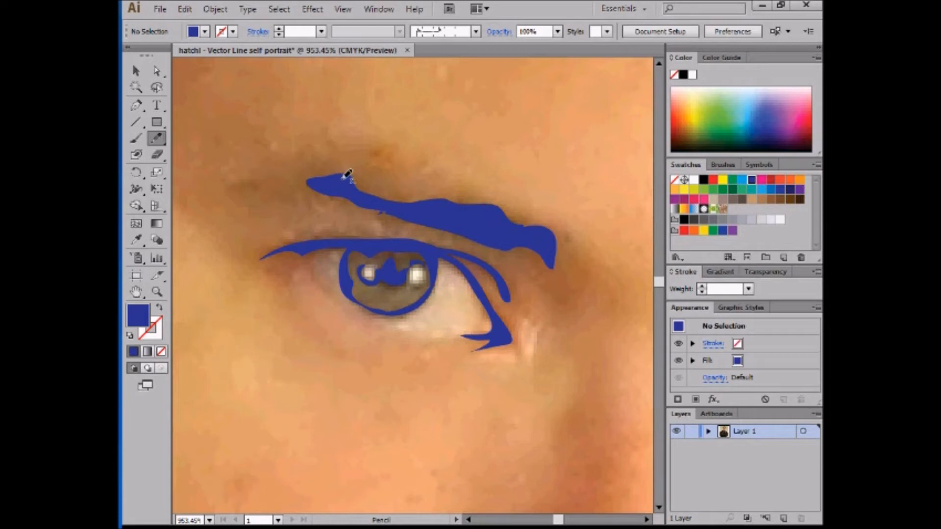
mouse_move(329, 180)
left_mouse_down()
mouse_move(249, 178)
mouse_move(229, 189)
mouse_move(328, 186)
left_mouse_up()
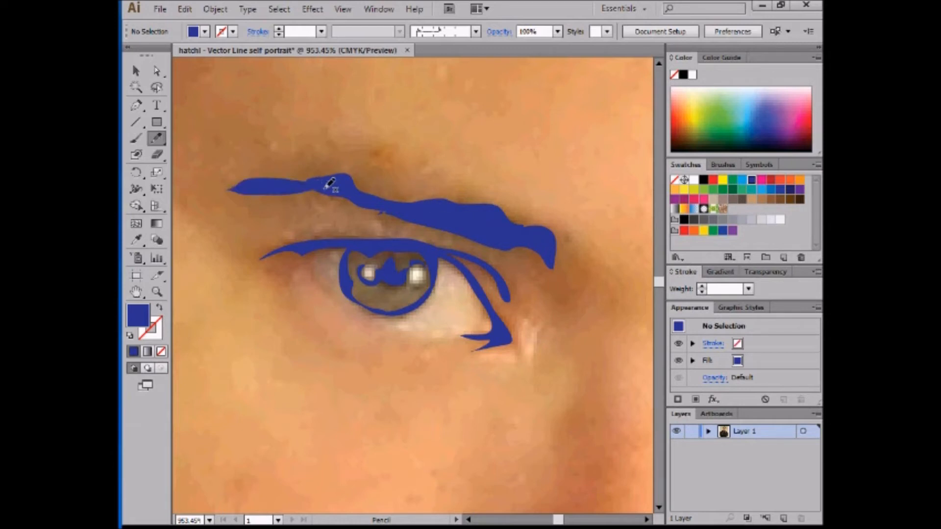
mouse_move(484, 195)
left_mouse_down()
mouse_move(525, 221)
mouse_move(531, 238)
mouse_move(322, 192)
mouse_move(259, 208)
mouse_move(230, 188)
left_mouse_up()
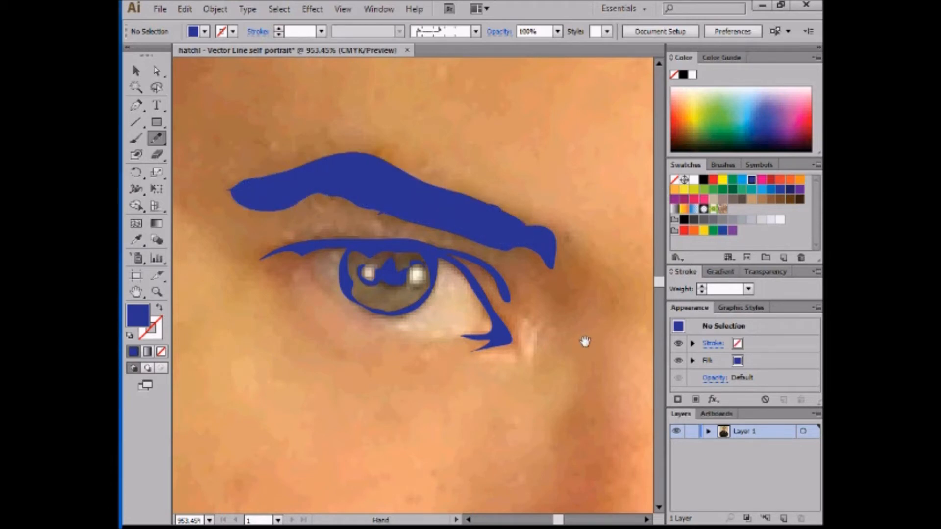
scroll(584, 340, "down", 3)
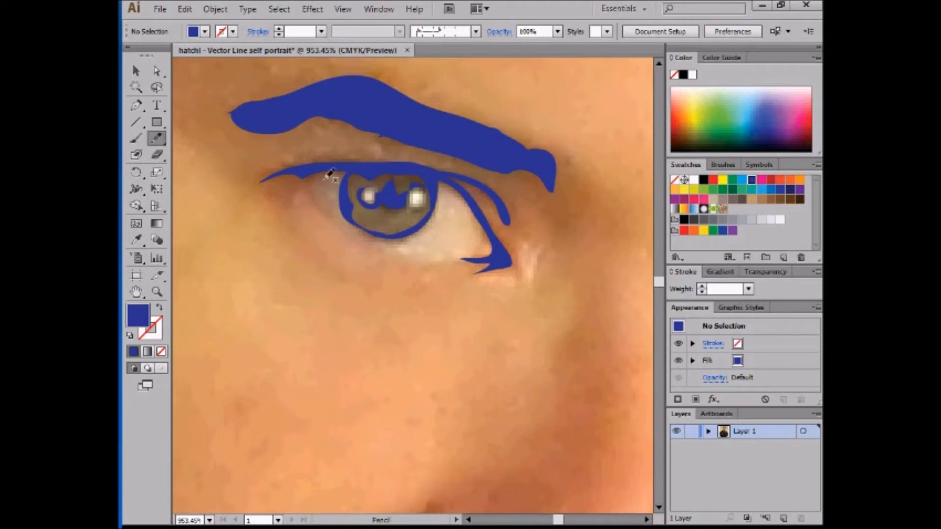
mouse_move(317, 204)
left_mouse_down()
mouse_move(285, 211)
mouse_move(262, 189)
mouse_move(271, 173)
mouse_move(332, 163)
left_mouse_up()
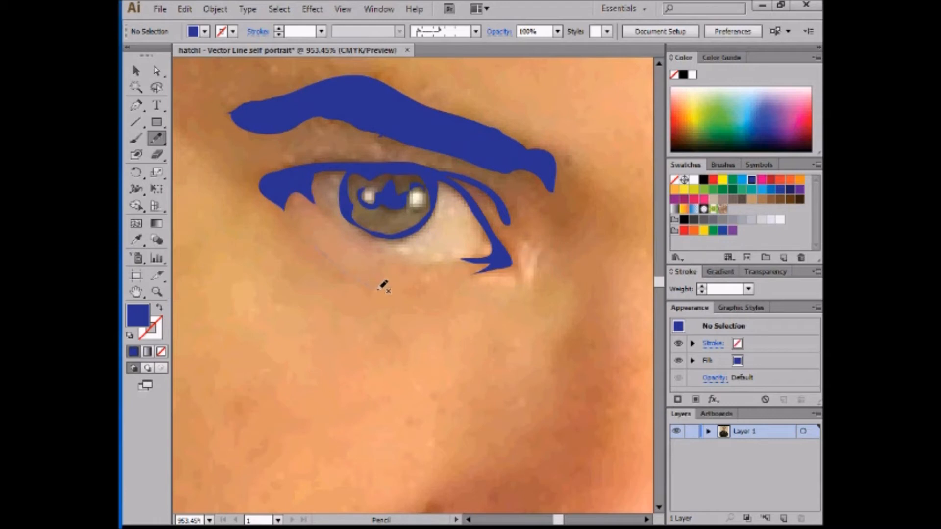
- Try tracing a crease below the left-hand eye and a mark at its inner corner, and undo both
left_click_drag(330, 260, 309, 239)
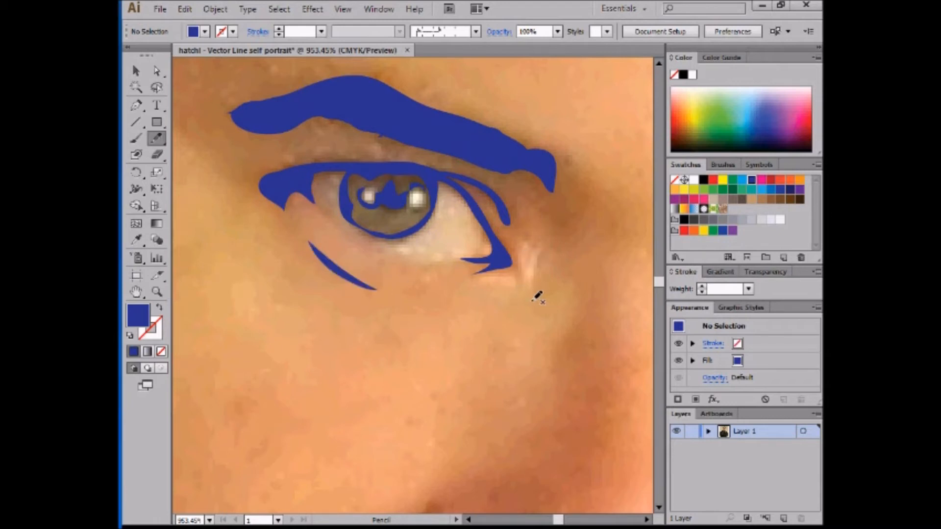
key("ctrl+z")
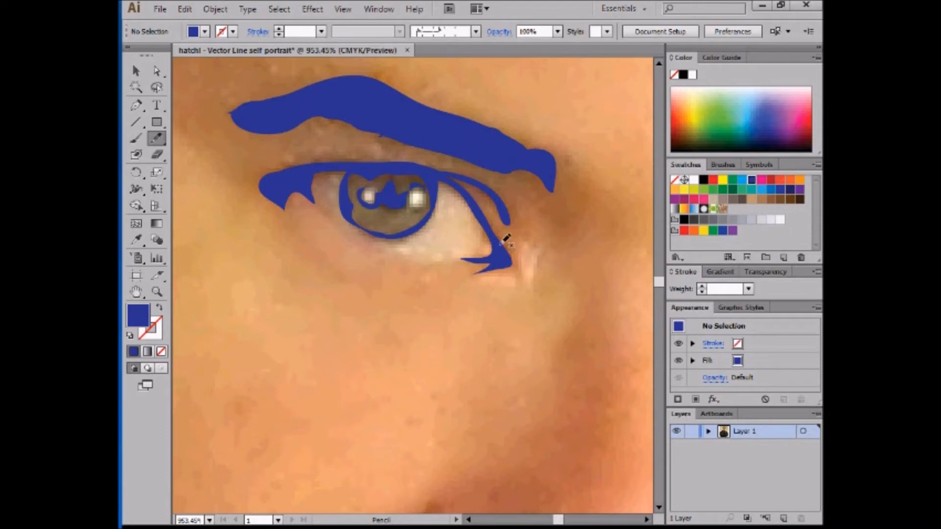
left_click_drag(522, 277, 501, 238)
key("ctrl+z")
- Refine the left-hand eye's inner corner with a small filled shape, and trace the curved crease below that eye
left_click_drag(504, 243, 488, 218)
key("ctrl+minus")
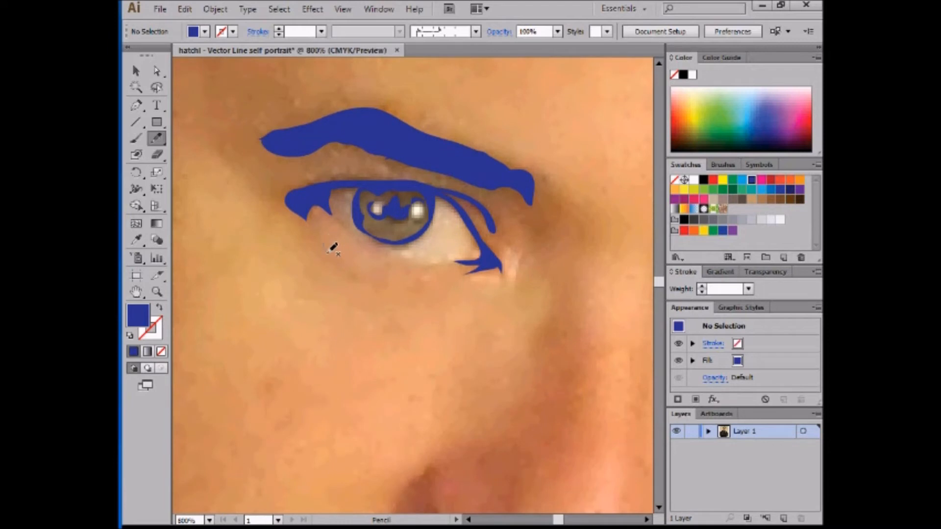
left_click_drag(330, 252, 310, 238)
- Trim the stray upper end of the crease below the left-hand eye using a much smaller Eraser
left_click(157, 155)
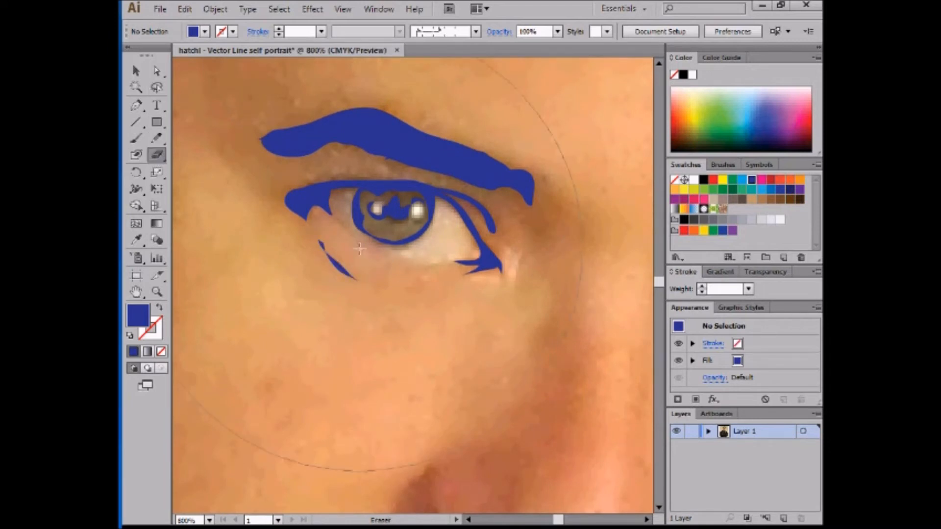
key("bracketleft")
key("bracketleft")
key("bracketleft")
key("bracketleft")
key("bracketleft")
key("bracketleft")
key("bracketleft")
key("bracketleft")
key("bracketleft")
key("bracketleft")
left_click_drag(325, 237, 326, 252)
- Draw a short thin Pencil crease at the temple beside the outer end of the left-hand eyebrow
left_click_drag(239, 266, 318, 317)
key("n")
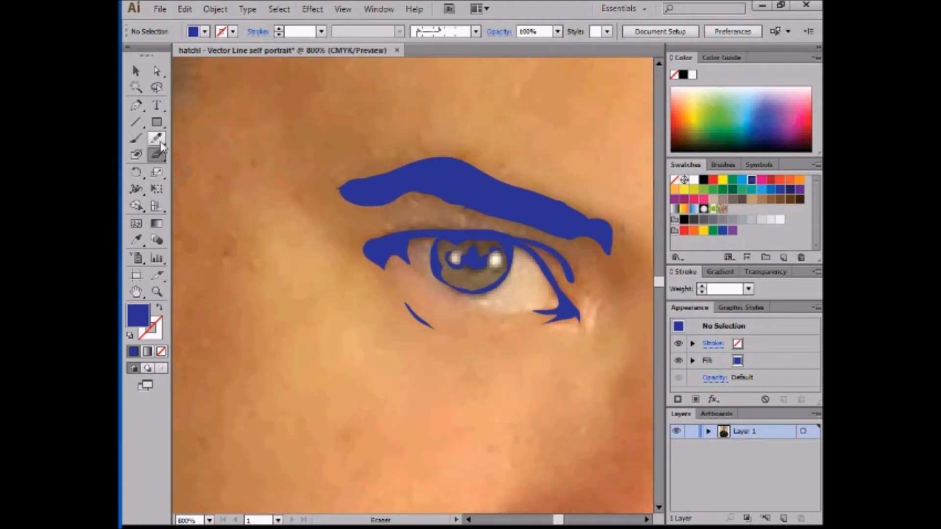
left_click_drag(295, 196, 306, 214)
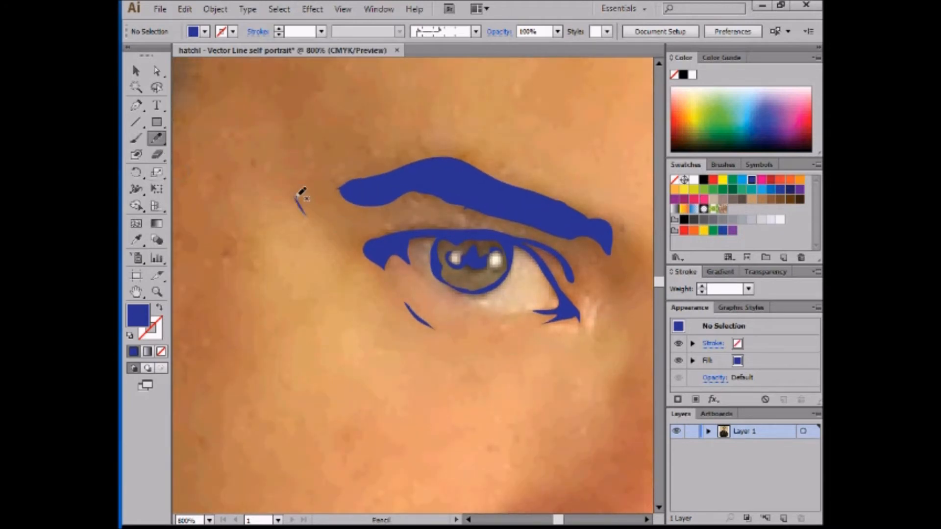
- Draw small pointed Pencil marks at the inner corners of both eyes
left_click_drag(368, 312, 235, 260)
mouse_move(441, 367)
left_mouse_down()
mouse_move(433, 330)
mouse_move(385, 295)
left_mouse_up()
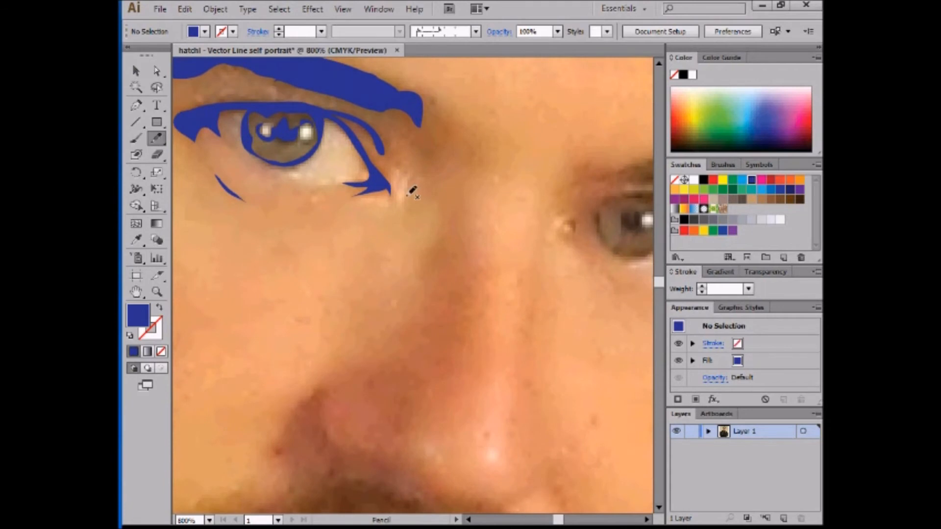
mouse_move(434, 271)
left_mouse_down()
mouse_move(393, 237)
mouse_move(325, 234)
left_mouse_up()
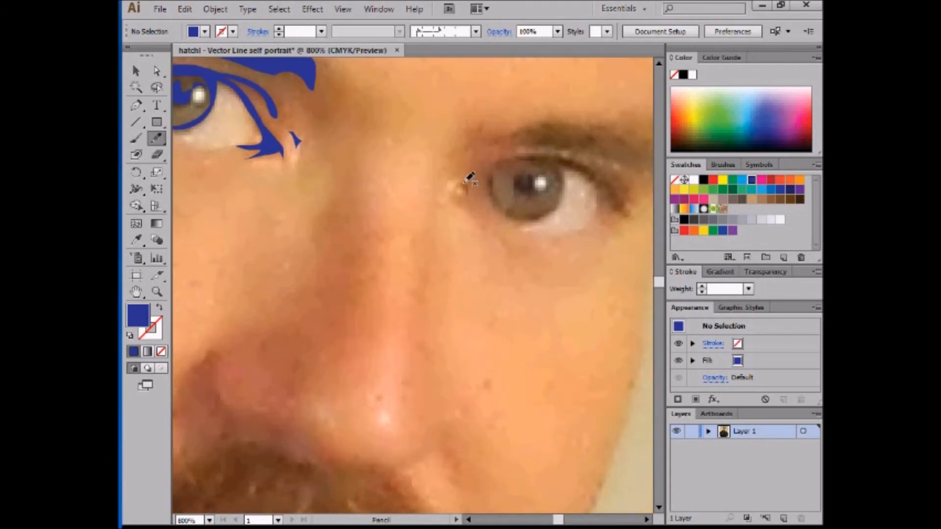
mouse_move(469, 189)
left_mouse_down()
mouse_move(478, 178)
mouse_move(420, 224)
left_mouse_up()
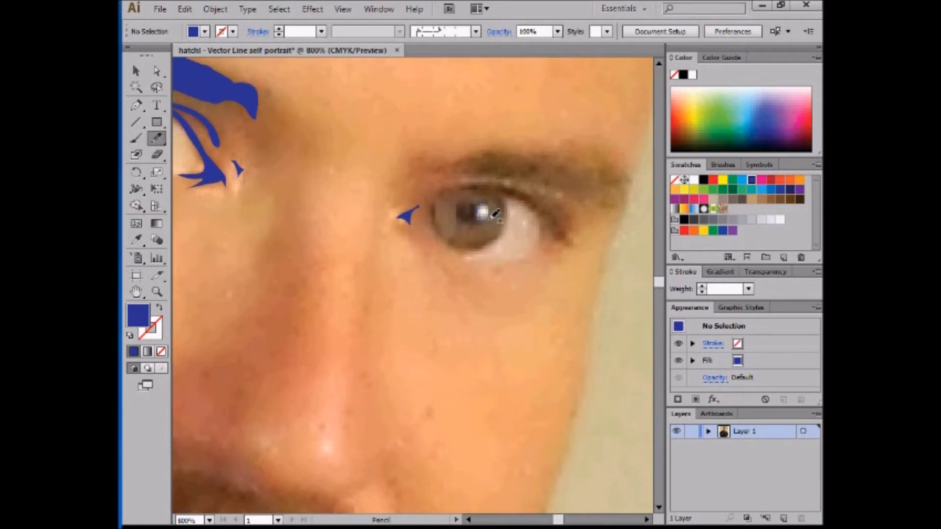
- Trace the right-hand eye's pupil, iris outline and upper lid, and the wavy-edged eyebrow above it
mouse_move(461, 220)
left_mouse_down()
mouse_move(459, 200)
mouse_move(490, 199)
mouse_move(463, 188)
mouse_move(451, 192)
mouse_move(479, 193)
mouse_move(505, 220)
mouse_move(511, 195)
mouse_move(542, 212)
mouse_move(558, 241)
mouse_move(569, 239)
mouse_move(542, 199)
mouse_move(450, 192)
left_mouse_up()
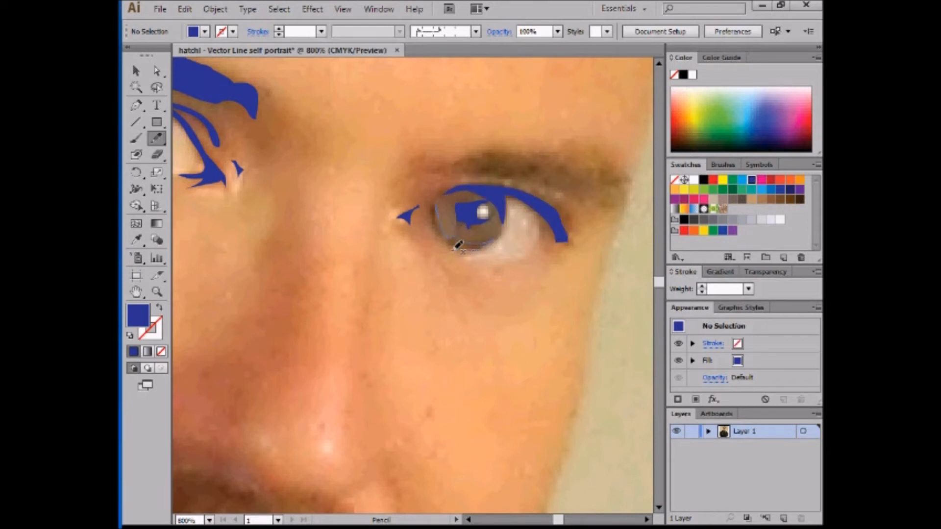
mouse_move(438, 224)
left_mouse_down()
mouse_move(434, 200)
mouse_move(462, 185)
mouse_move(433, 212)
mouse_move(422, 200)
mouse_move(398, 220)
mouse_move(452, 190)
mouse_move(456, 165)
mouse_move(494, 155)
left_mouse_up()
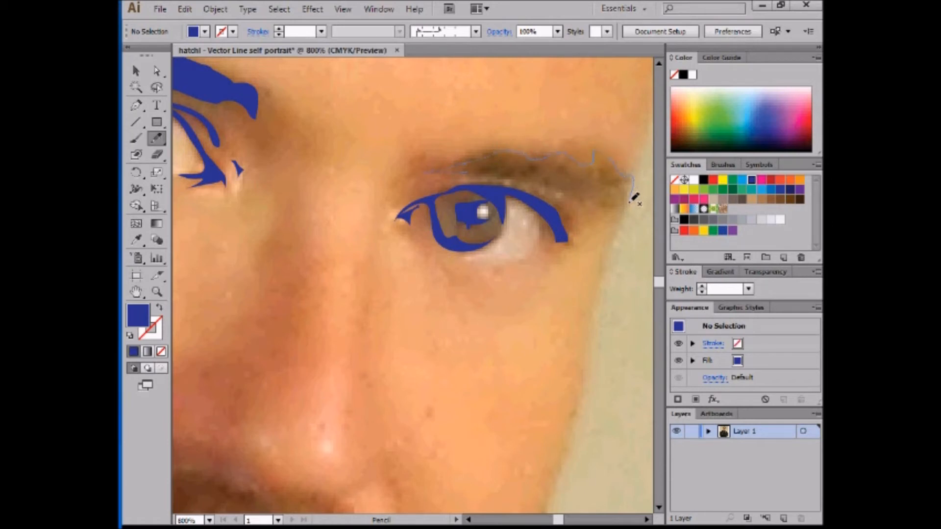
left_click_drag(564, 188, 458, 167)
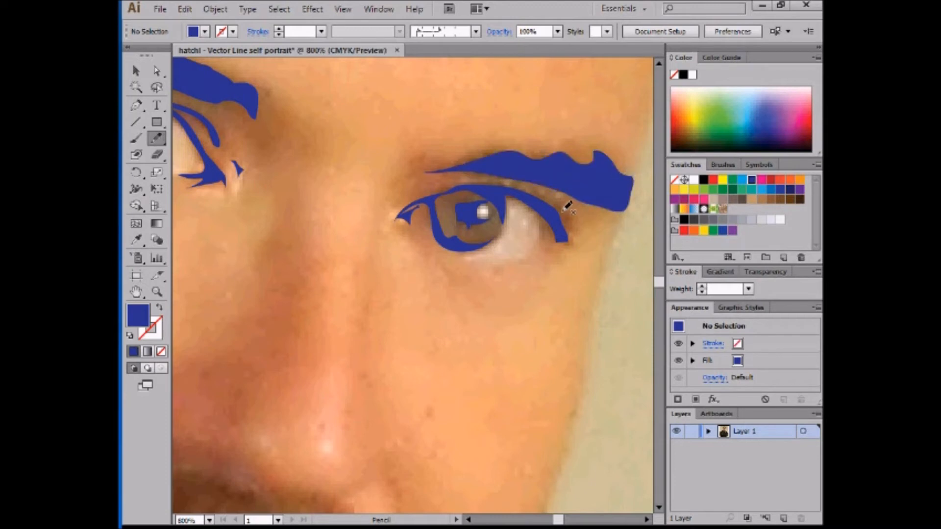
- Thicken the right-hand eye's lid line at both corners, and add its lower lid and under-eye lines
mouse_move(542, 201)
left_mouse_down()
mouse_move(572, 215)
mouse_move(573, 240)
mouse_move(544, 202)
left_mouse_up()
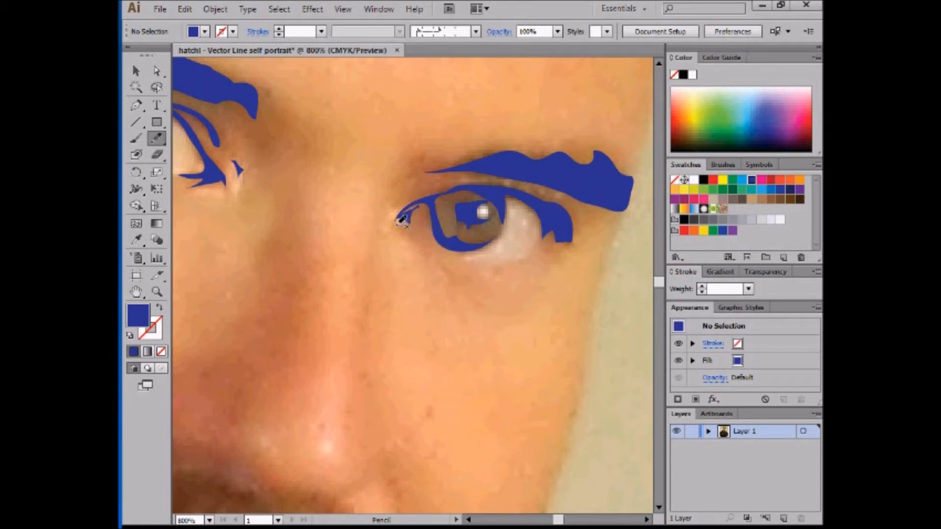
left_click_drag(415, 240, 453, 249)
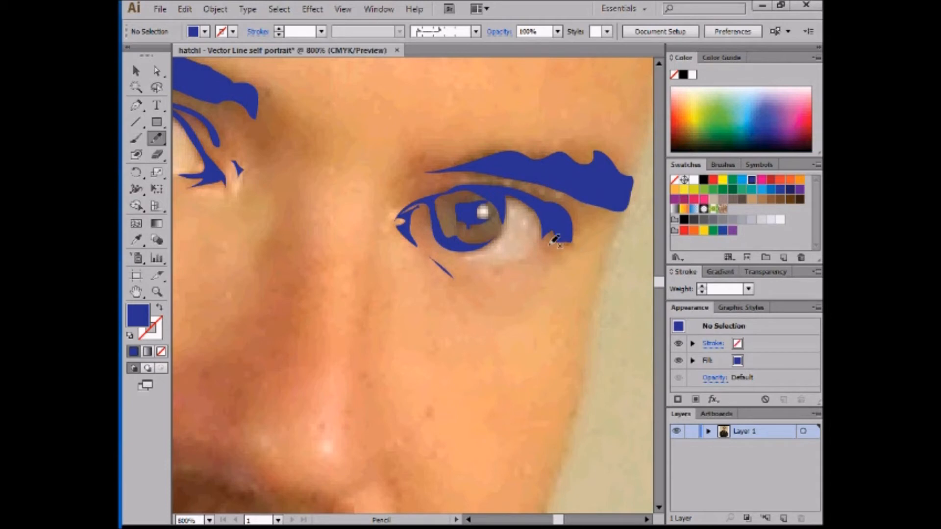
mouse_move(551, 220)
left_mouse_down()
mouse_move(536, 248)
mouse_move(554, 222)
left_mouse_up()
left_click_drag(526, 284, 550, 229)
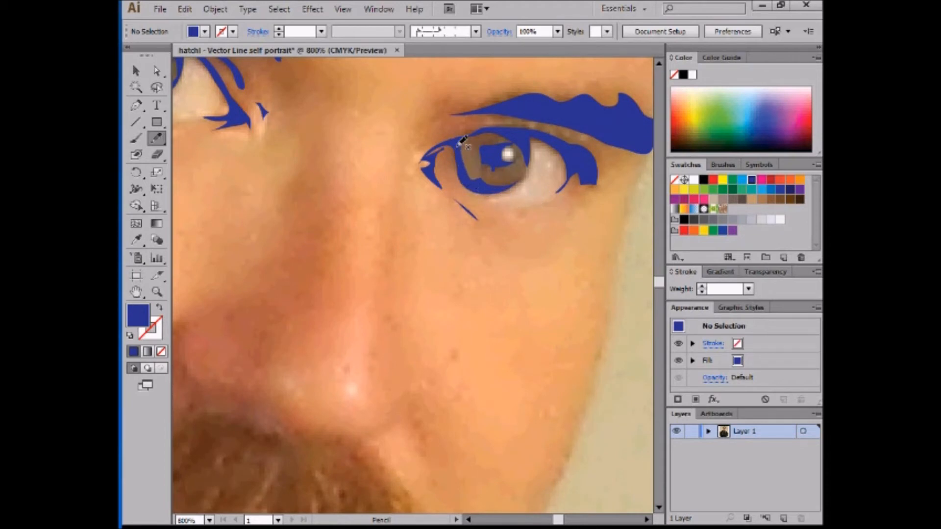
left_click_drag(425, 159, 458, 142)
- Trace the curved shadow around the nostril wing on the left-hand side of the nose
left_click_drag(388, 339, 478, 248)
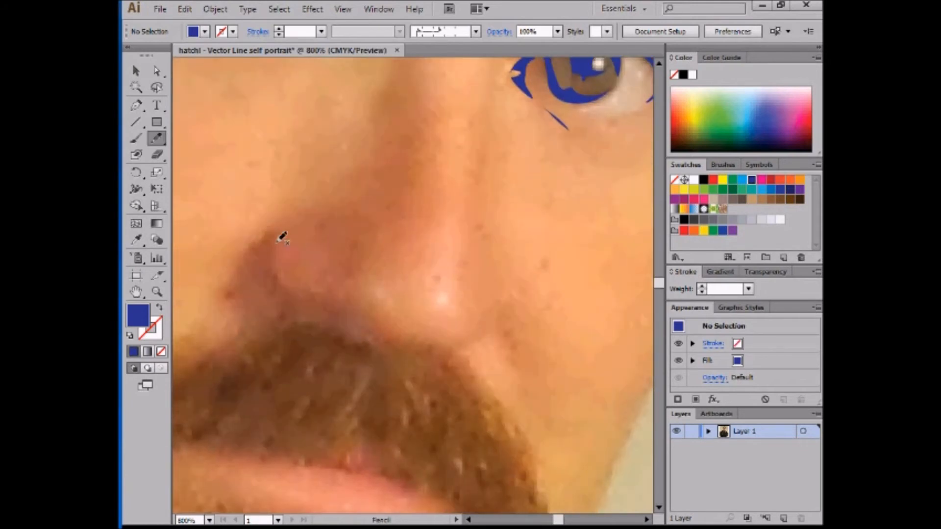
mouse_move(286, 236)
left_mouse_down()
mouse_move(272, 280)
mouse_move(291, 301)
mouse_move(232, 285)
left_mouse_up()
left_click_drag(302, 221, 295, 230)
- Trace the moustache and nostril shadow as a filled shape with a jagged lower edge, plus a small crease beside the nose tip
left_click_drag(395, 327, 446, 242)
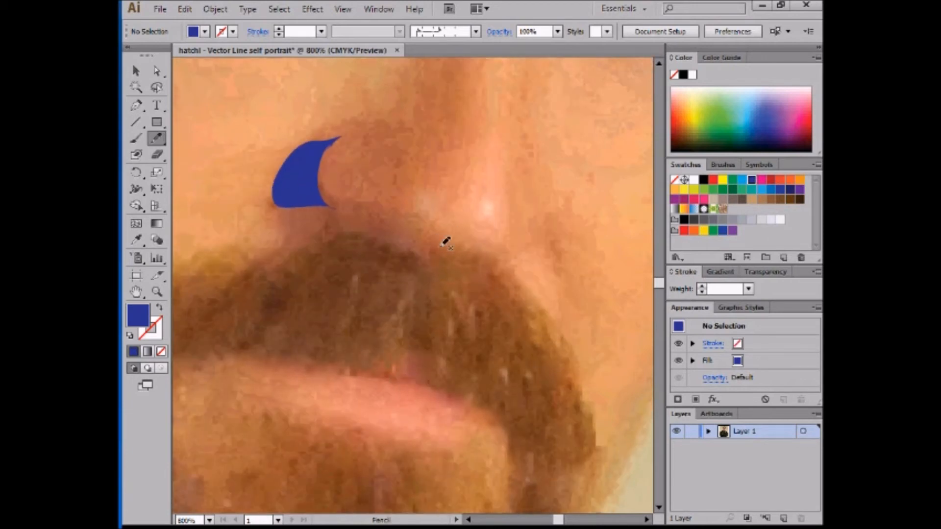
mouse_move(317, 180)
left_mouse_down()
mouse_move(336, 205)
mouse_move(402, 219)
left_mouse_up()
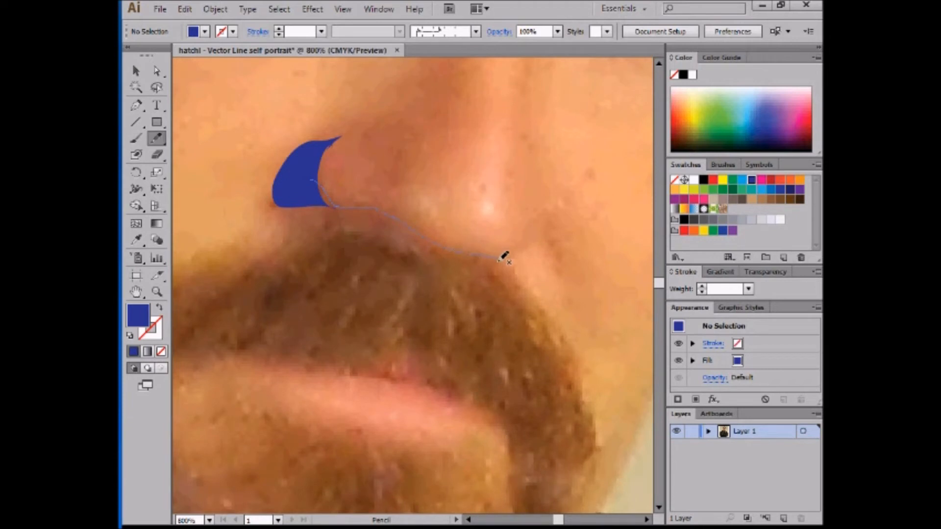
mouse_move(569, 388)
left_mouse_down()
mouse_move(503, 396)
mouse_move(492, 383)
mouse_move(476, 396)
mouse_move(454, 366)
mouse_move(440, 376)
mouse_move(412, 336)
mouse_move(394, 362)
mouse_move(376, 351)
mouse_move(288, 358)
mouse_move(262, 341)
mouse_move(229, 351)
mouse_move(223, 338)
mouse_move(191, 366)
mouse_move(195, 333)
mouse_move(232, 289)
mouse_move(299, 244)
mouse_move(299, 264)
mouse_move(347, 239)
mouse_move(348, 228)
mouse_move(330, 229)
mouse_move(323, 216)
mouse_move(278, 209)
mouse_move(275, 185)
left_mouse_up()
scroll(454, 348, "right", 3)
mouse_move(410, 271)
left_mouse_down()
mouse_move(459, 257)
mouse_move(401, 275)
left_mouse_up()
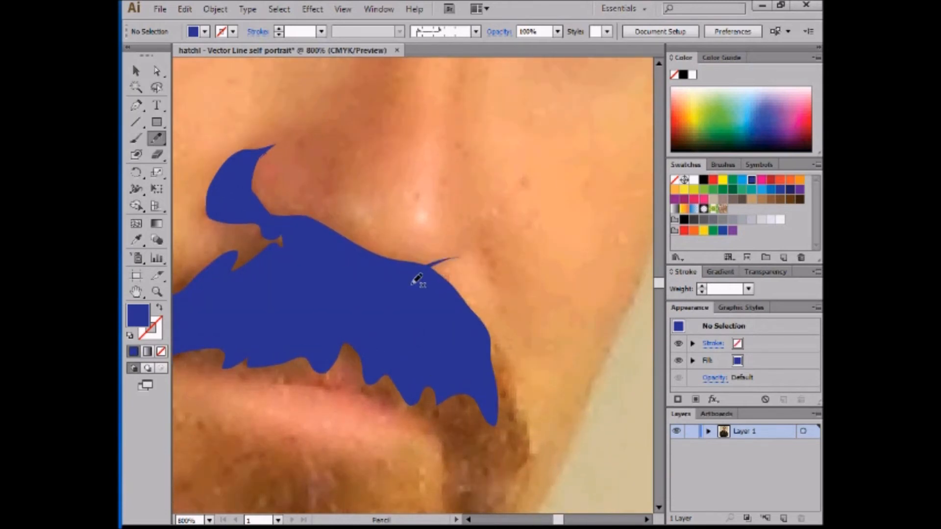
- Draw a long thin contour line down the nose bridge on the side of the right-hand eye
scroll(418, 275, "up", 3)
scroll(418, 275, "left", 1)
key("space")
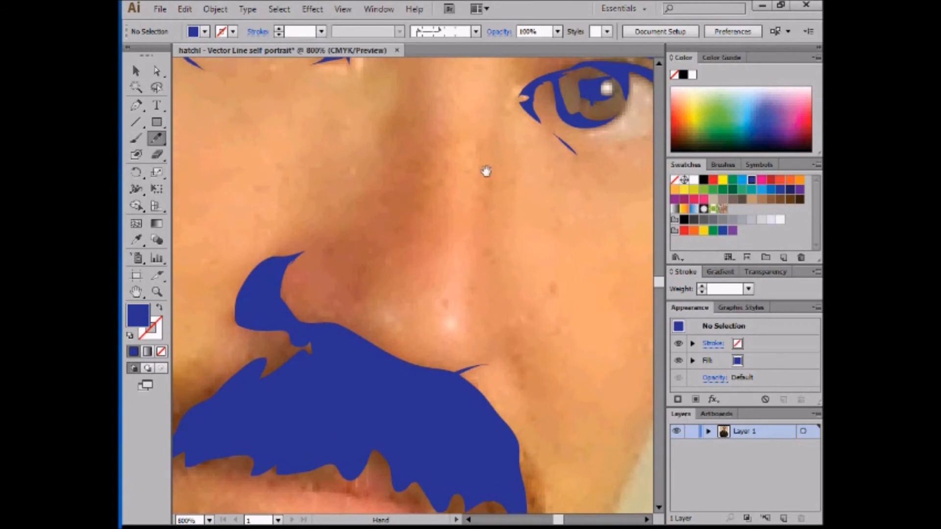
left_click_drag(485, 171, 473, 180)
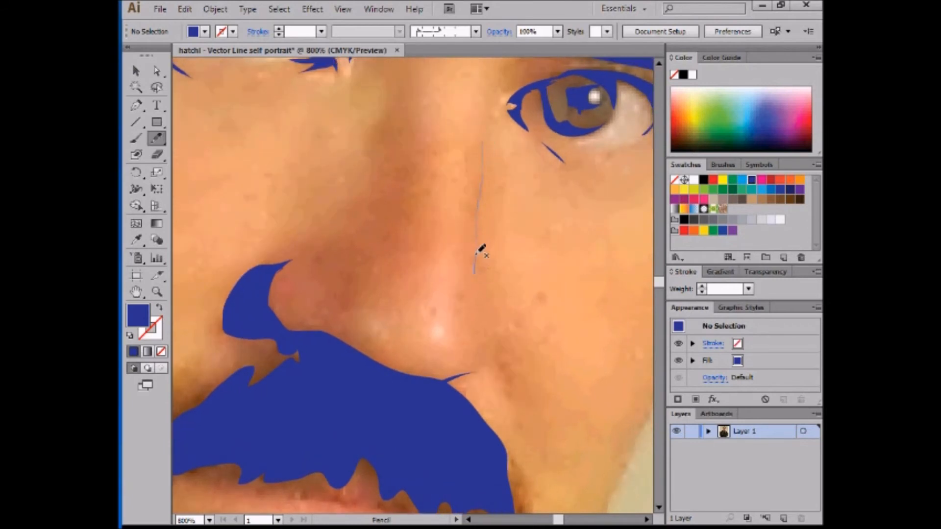
left_click_drag(486, 183, 487, 127)
- Trace a thicker tapered contour line down the nose bridge on the side of the left-hand eye
key("space")
left_click_drag(416, 221, 445, 345)
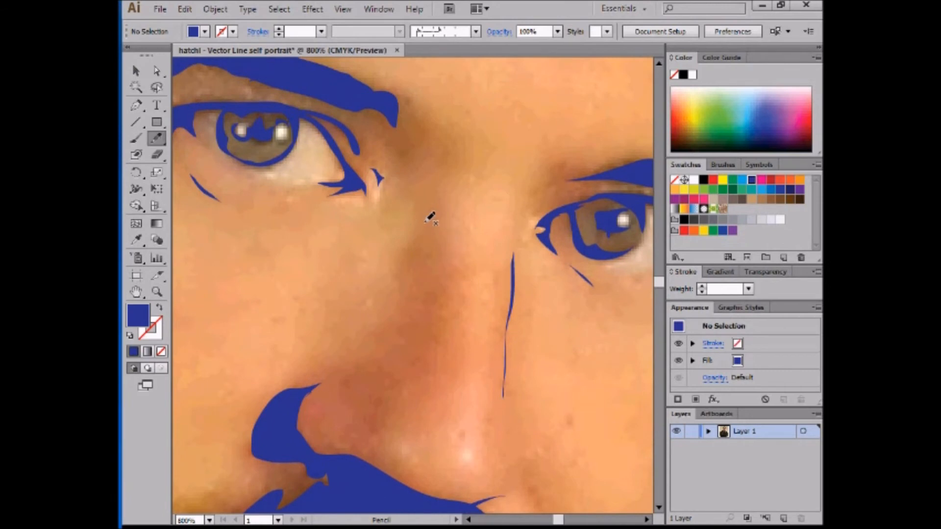
left_click_drag(427, 290, 416, 372)
mouse_move(401, 411)
left_mouse_down()
mouse_move(422, 384)
mouse_move(431, 297)
left_mouse_up()
left_click_drag(435, 239, 425, 216)
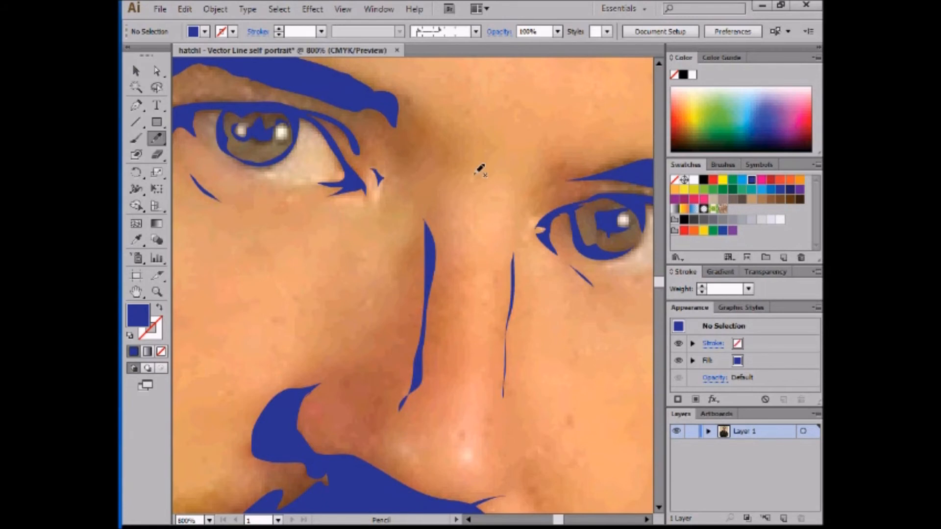
key("ctrl+minus")
key("ctrl+minus")
key("ctrl+minus")
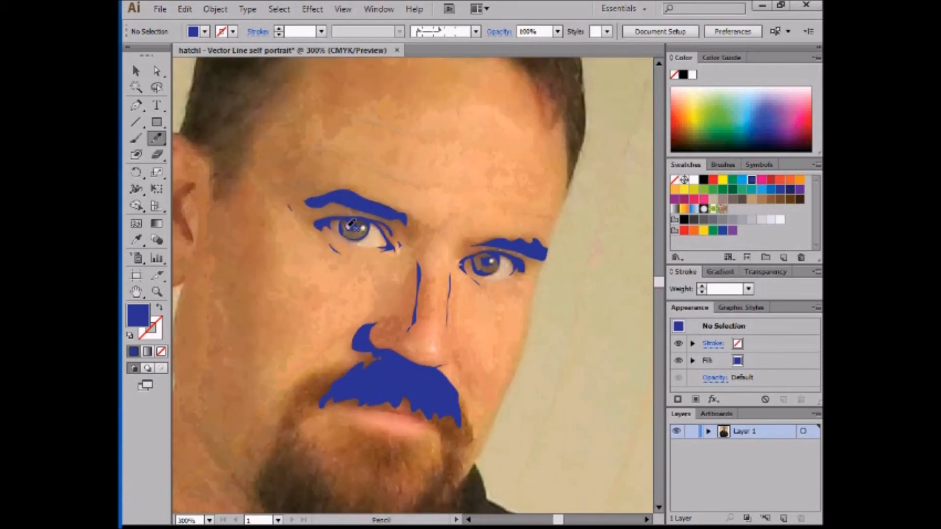
- Draw a large rectangle over the eyes, nose and moustache on the right-hand part of the face and fill it white
left_click(157, 122)
left_click_drag(357, 110, 624, 460)
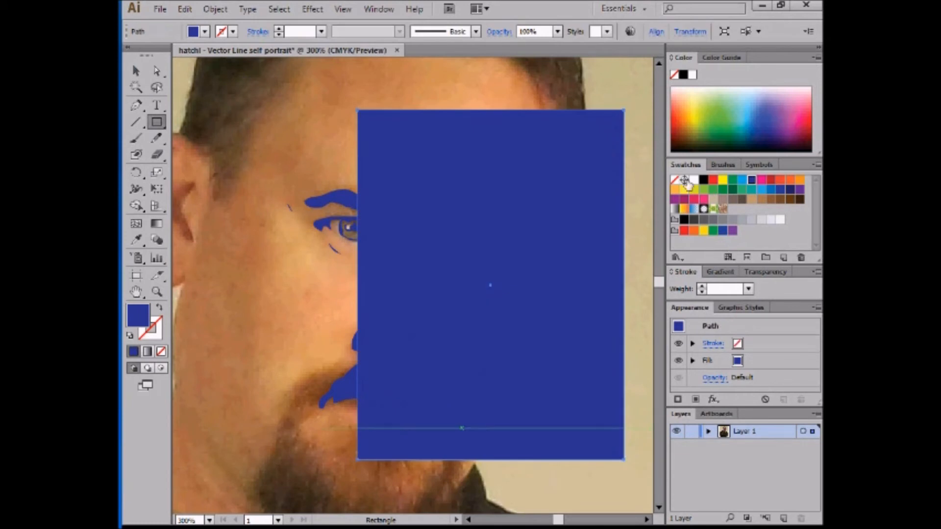
left_click(694, 180)
- Send the white rectangle to the back, and bring it forward one level to sit between the photo and the traced shapes
right_click(504, 178)
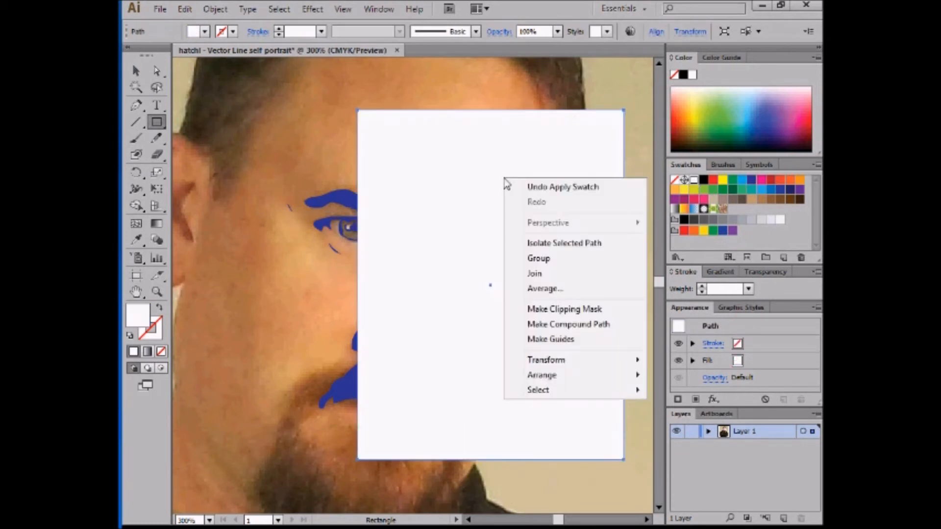
mouse_move(568, 377)
left_click(372, 405)
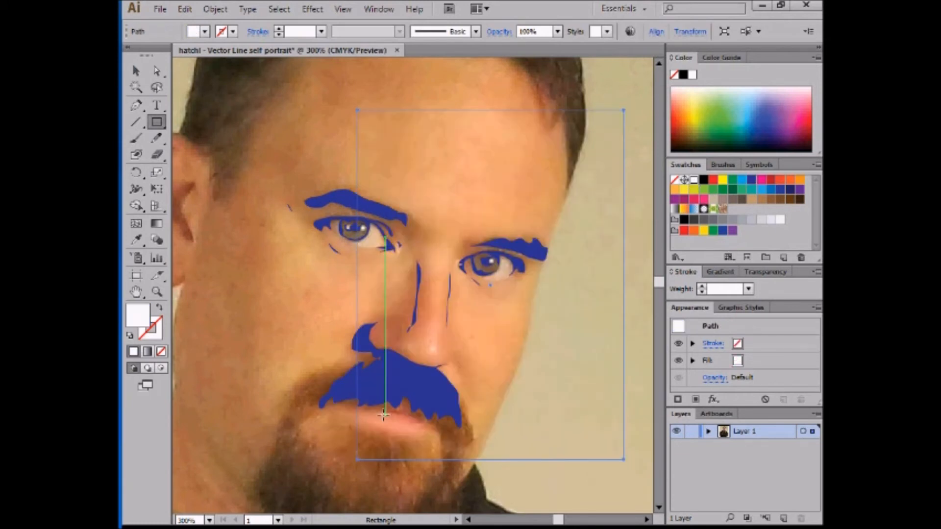
right_click(514, 159)
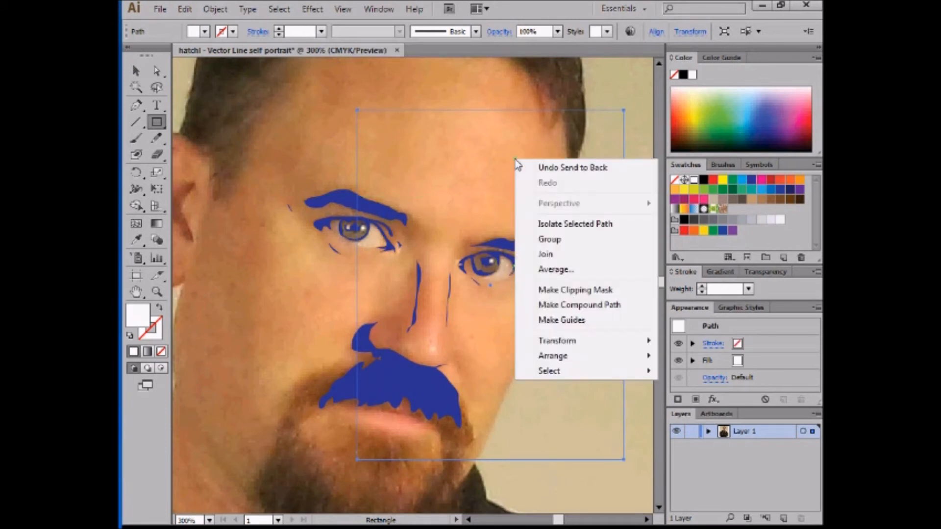
mouse_move(584, 357)
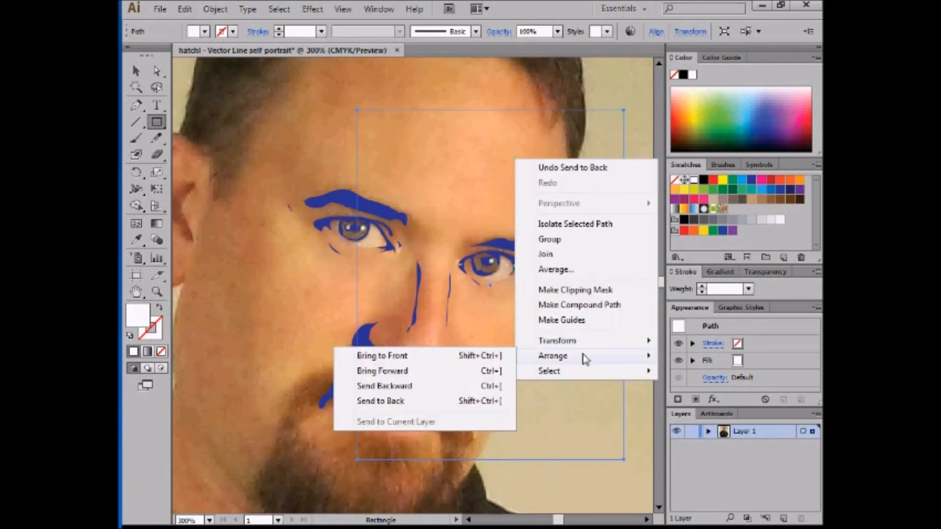
left_click(407, 373)
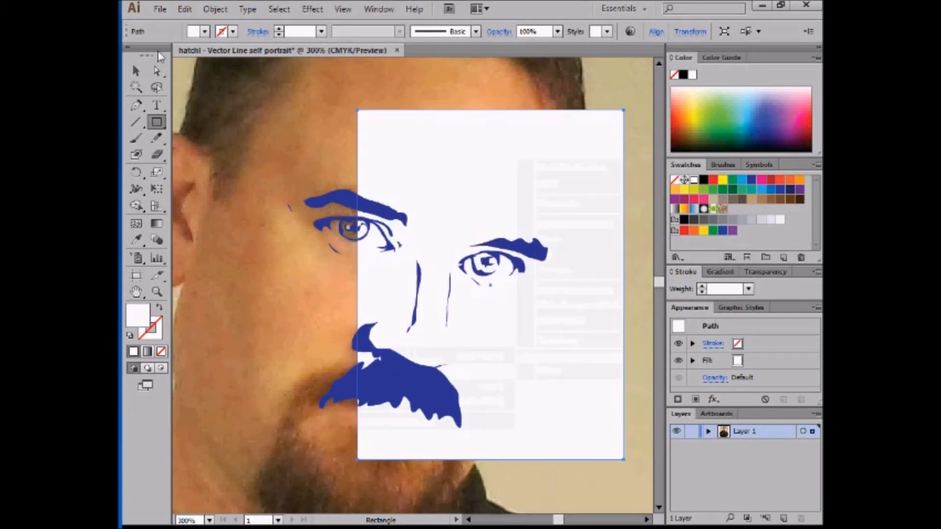
- Move the white rectangle up so it uncovers the nose, mouth and beard of the photo
left_click(136, 71)
left_click_drag(551, 185, 534, 172)
left_click_drag(594, 461, 619, 252)
left_click_drag(462, 420, 520, 256)
- Pick up the moustache's dark blue fill and extend both ends of the moustache with filled Pencil shapes
left_click(157, 138)
left_click(343, 237, "ctrl")
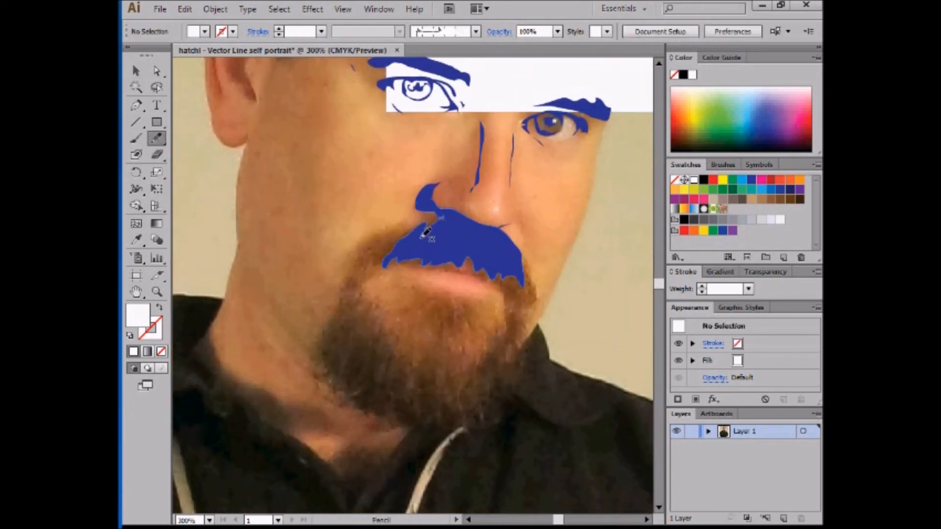
left_click(442, 245, "ctrl")
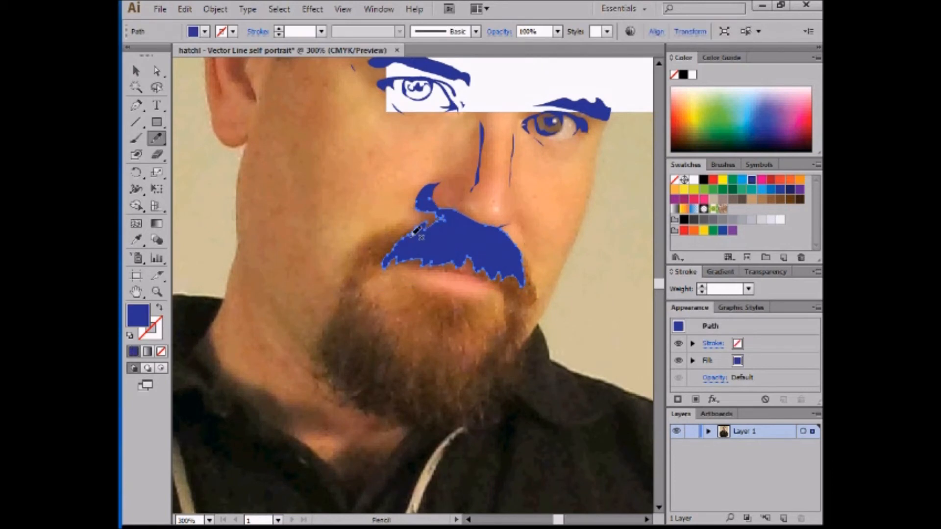
mouse_move(416, 230)
left_mouse_down()
mouse_move(389, 225)
mouse_move(362, 248)
mouse_move(359, 275)
left_mouse_up()
left_click_drag(415, 245, 424, 230)
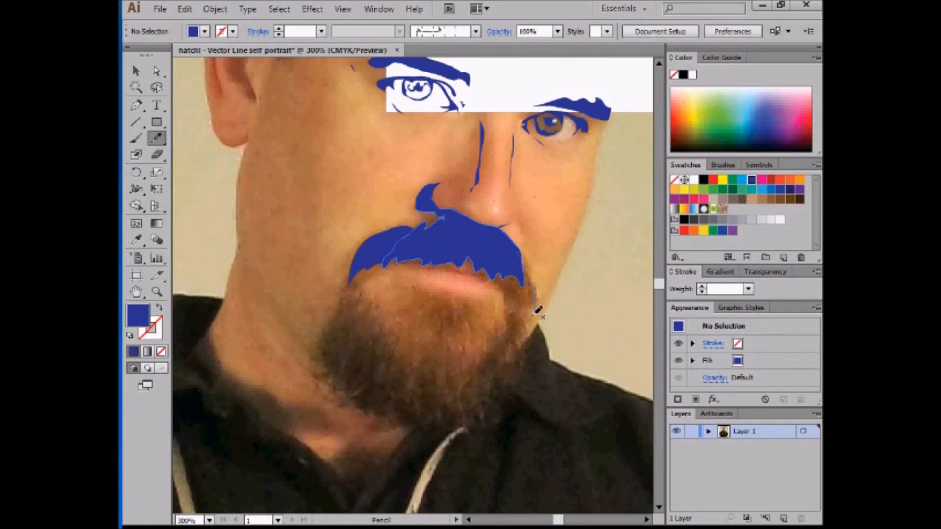
mouse_move(522, 299)
left_mouse_down()
mouse_move(492, 255)
mouse_move(505, 239)
left_mouse_up()
left_click_drag(502, 325, 517, 265)
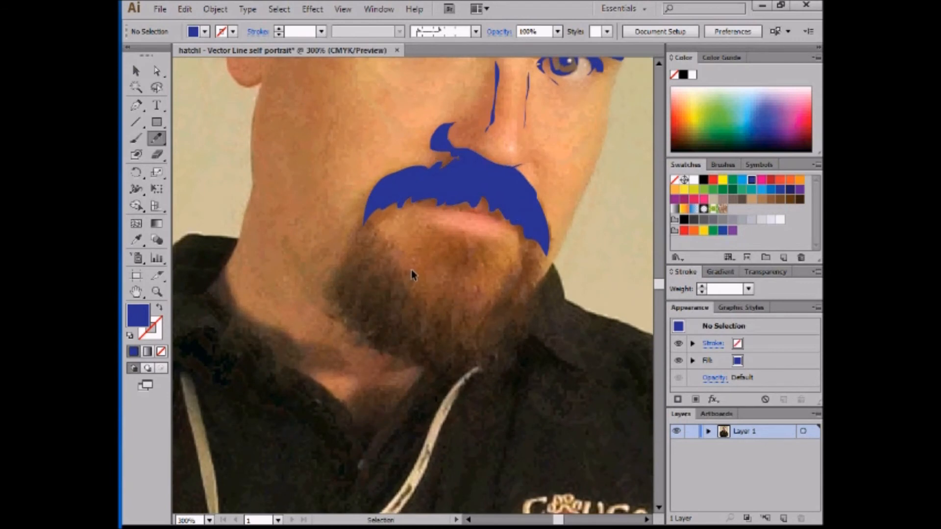
- Trace the mouth and beard area with filled shapes: jagged soul patch, dark line above the lip, and full beard around the chin
mouse_move(428, 246)
left_mouse_down()
mouse_move(457, 285)
mouse_move(479, 261)
left_mouse_up()
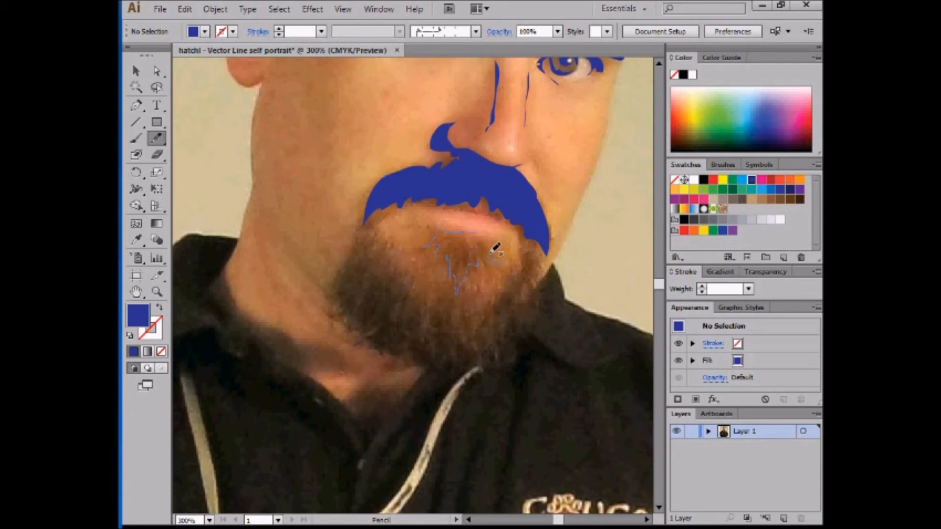
mouse_move(478, 229)
left_mouse_down()
mouse_move(503, 213)
mouse_move(508, 222)
mouse_move(485, 216)
mouse_move(482, 206)
left_mouse_up()
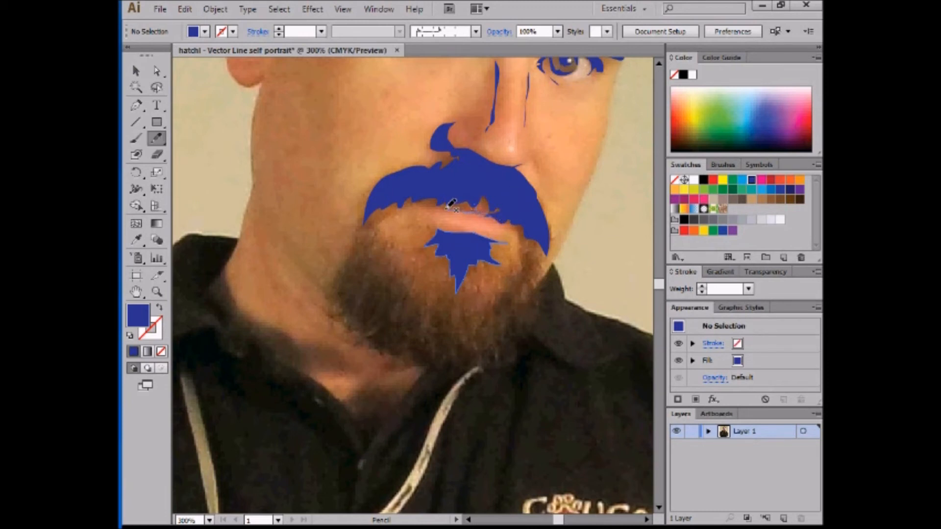
mouse_move(429, 201)
left_mouse_down()
mouse_move(478, 194)
mouse_move(487, 204)
left_mouse_up()
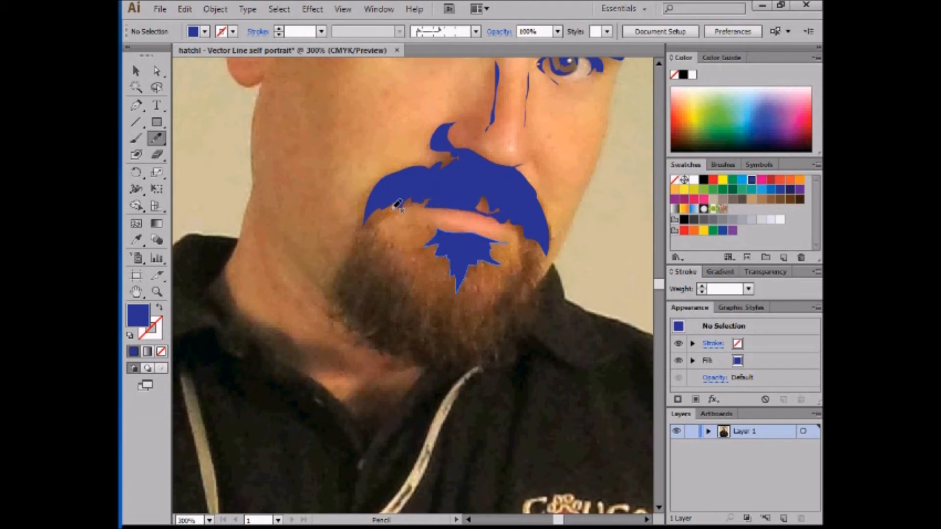
mouse_move(387, 239)
left_mouse_down()
mouse_move(428, 304)
mouse_move(444, 303)
mouse_move(458, 271)
mouse_move(471, 308)
mouse_move(497, 308)
mouse_move(520, 274)
mouse_move(524, 216)
mouse_move(544, 269)
mouse_move(532, 333)
mouse_move(493, 369)
mouse_move(483, 359)
mouse_move(435, 367)
mouse_move(411, 352)
mouse_move(382, 357)
mouse_move(373, 332)
mouse_move(323, 304)
mouse_move(342, 311)
mouse_move(328, 291)
mouse_move(337, 286)
mouse_move(327, 289)
mouse_move(360, 243)
mouse_move(380, 185)
left_mouse_up()
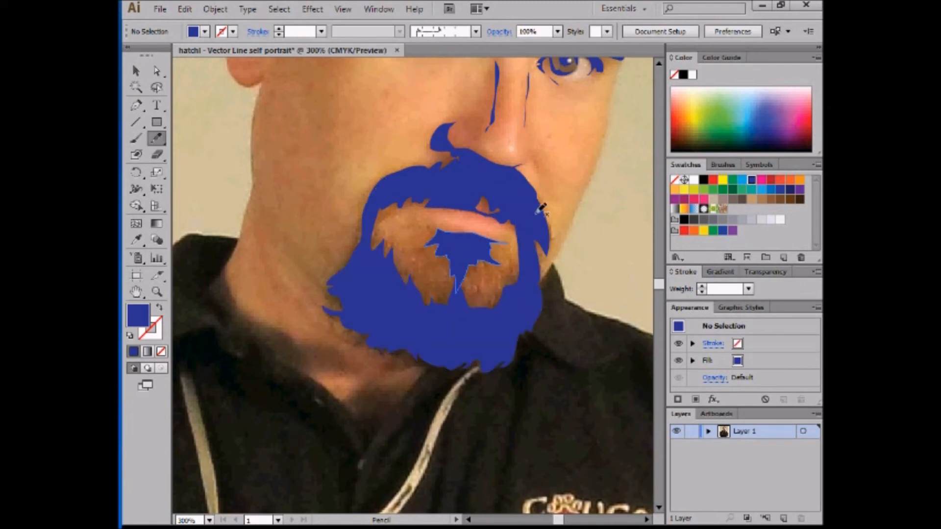
- Stretch the white rectangle behind all the traced facial features to check the drawing, and narrow it again
left_click(136, 71)
left_click_drag(343, 181, 378, 257)
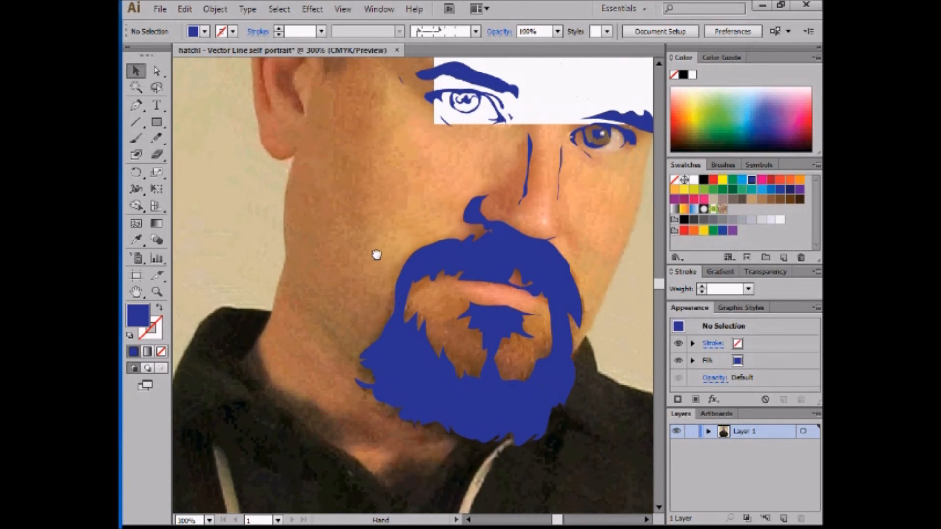
left_click(578, 88)
mouse_move(435, 125)
left_mouse_down()
mouse_move(413, 249)
mouse_move(331, 449)
left_mouse_up()
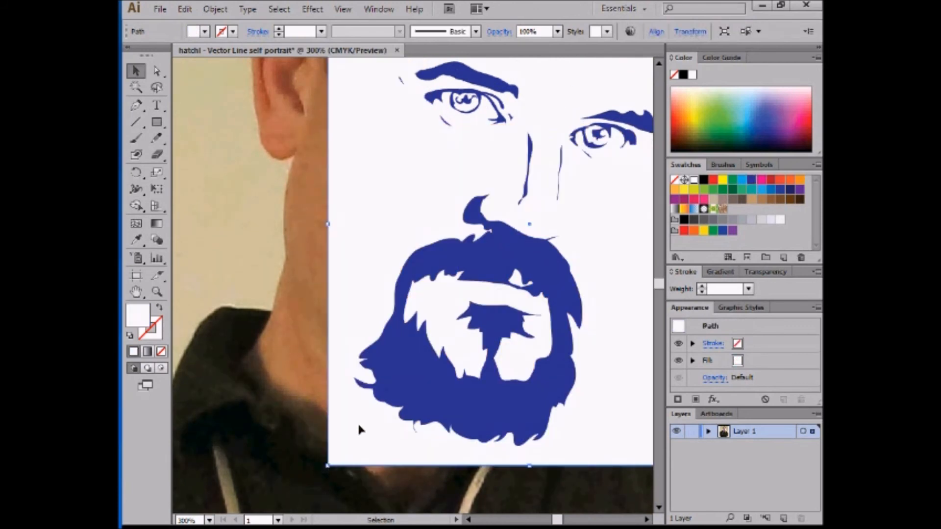
key("ctrl+minus")
left_click_drag(571, 317, 554, 313)
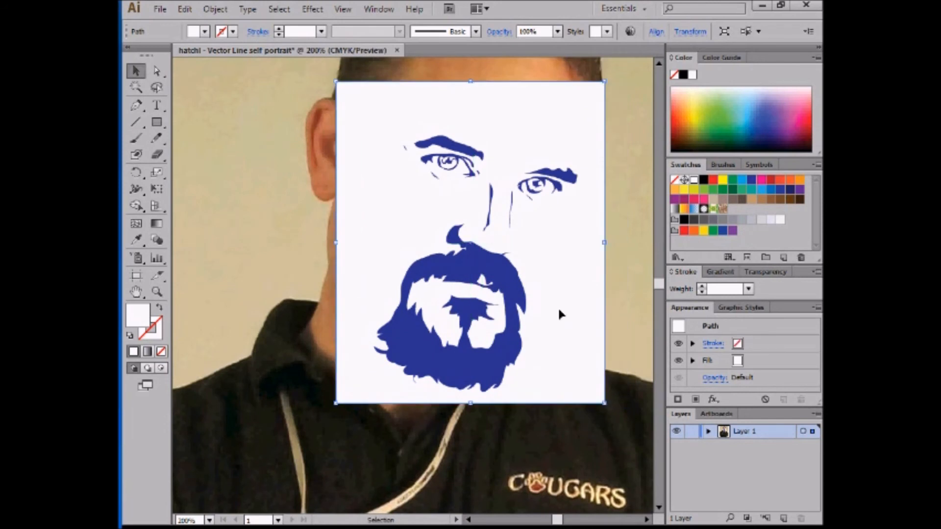
left_click_drag(604, 243, 451, 236)
- Set the Pencil fill to dark blue with nothing selected and trace the inner ear shadow as a filled shape
left_click_drag(346, 210, 398, 264)
key("ctrl+plus")
key("ctrl+plus")
left_click_drag(390, 228, 425, 302)
key("ctrl+plus")
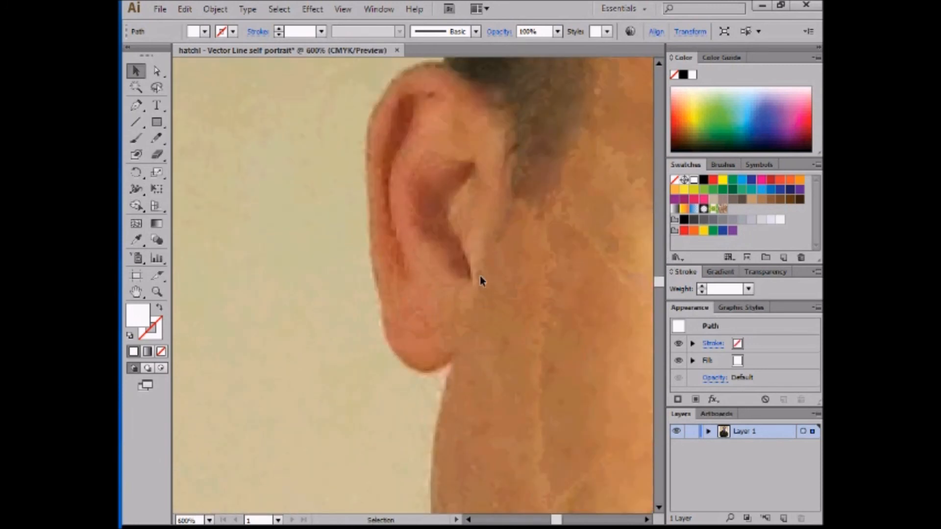
left_click(156, 139)
key("ctrl+shift+a")
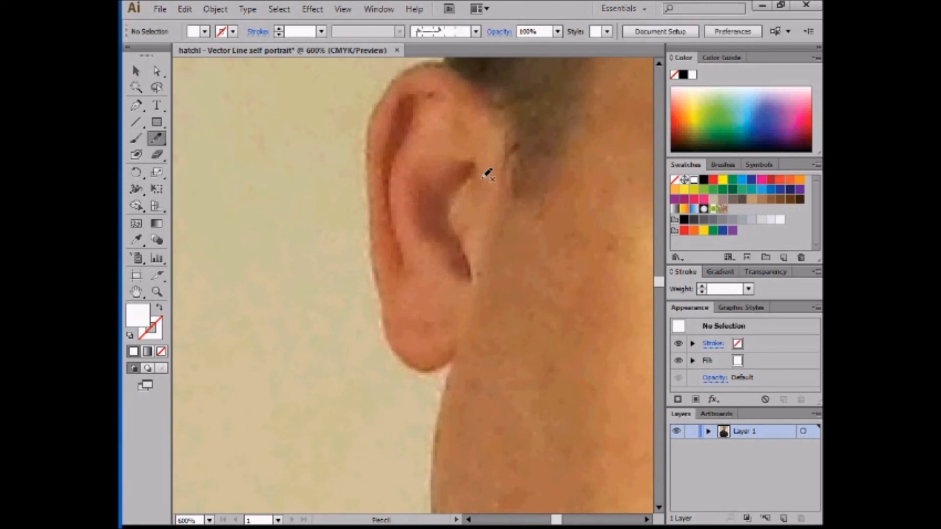
left_click(751, 181)
mouse_move(478, 162)
left_mouse_down()
mouse_move(460, 186)
mouse_move(452, 227)
left_mouse_up()
mouse_move(465, 278)
left_mouse_down()
mouse_move(451, 262)
mouse_move(453, 245)
mouse_move(429, 240)
mouse_move(418, 224)
mouse_move(413, 181)
mouse_move(478, 160)
left_mouse_up()
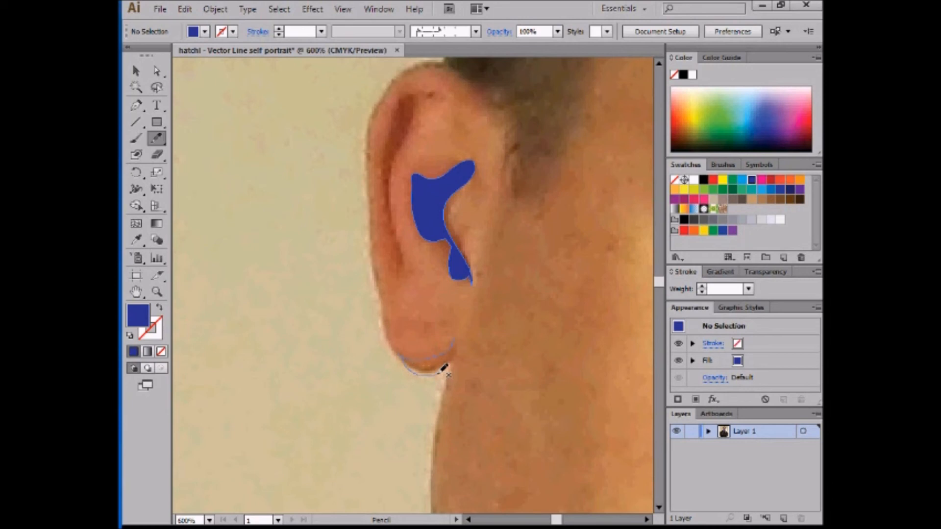
- Trace the crescent shadow along the bottom of the earlobe and a thin neck contour line below it
left_click_drag(459, 342, 467, 341)
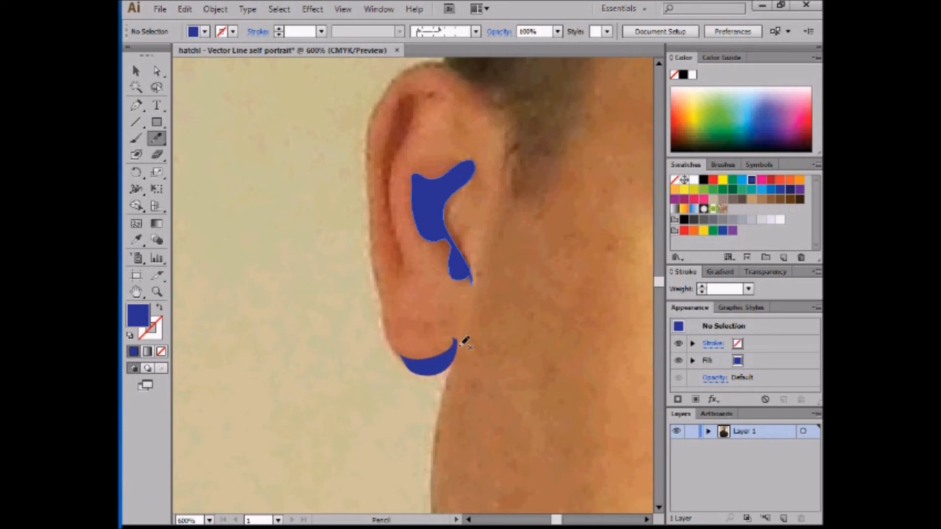
left_click_drag(441, 436, 463, 339)
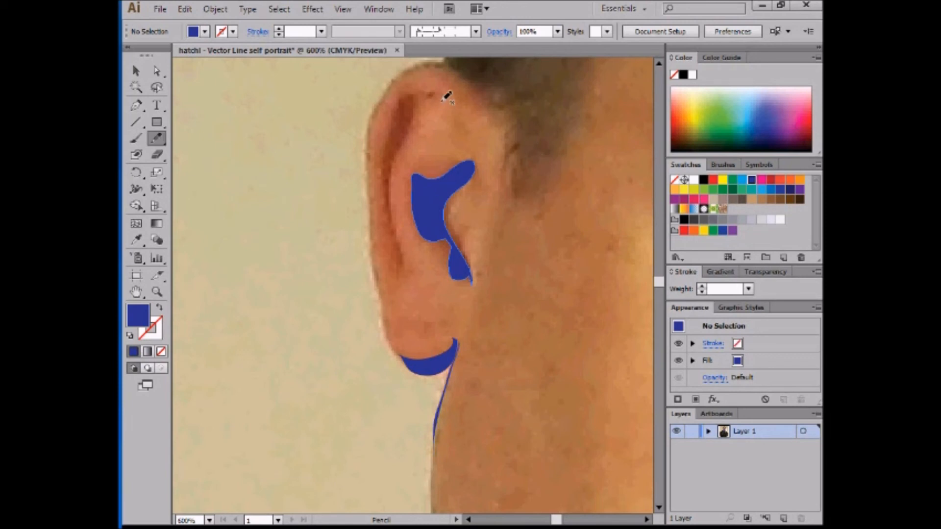
- Trace the long tapered fold inside the ear's rim and thicken the front edge of the inner ear shadow
mouse_move(403, 100)
left_mouse_down()
mouse_move(436, 95)
mouse_move(388, 143)
mouse_move(392, 209)
left_mouse_up()
left_click_drag(415, 123, 417, 97)
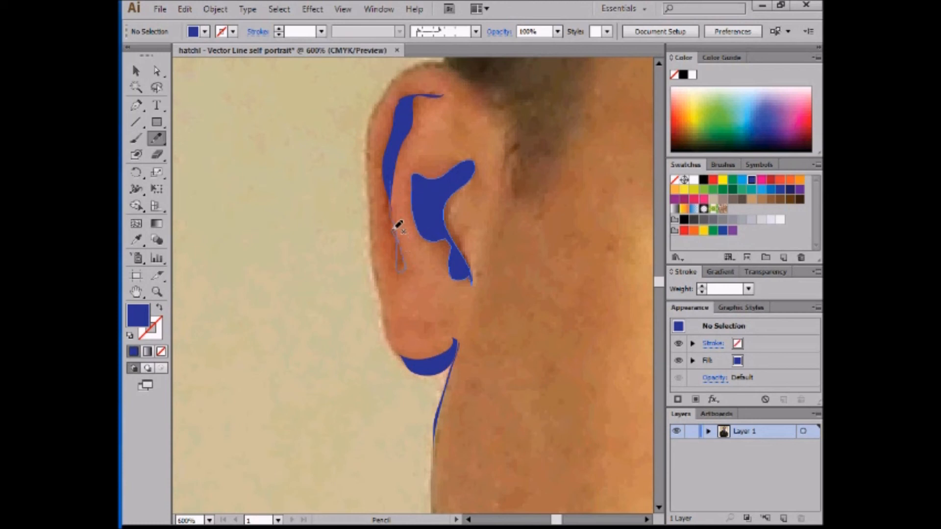
left_click_drag(391, 187, 387, 166)
left_click_drag(444, 202, 452, 238)
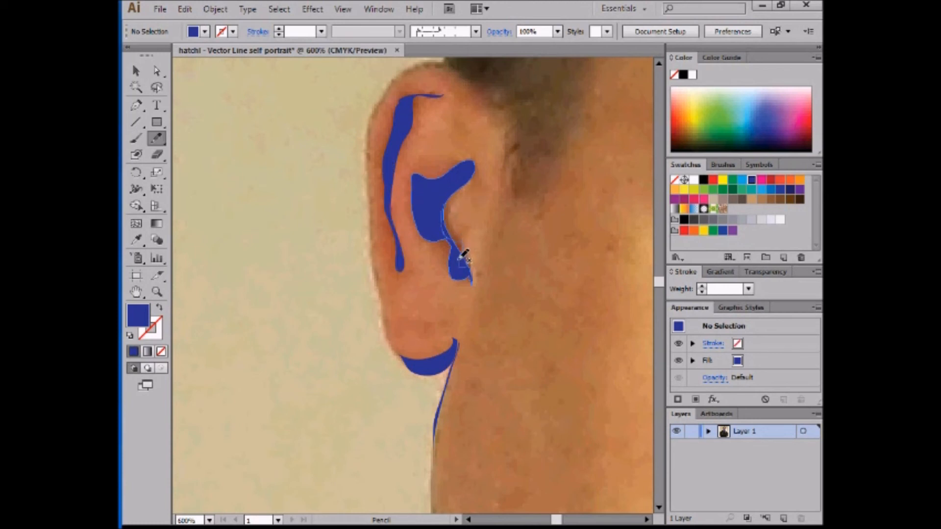
- Trace the sideburn hair above and in front of the ear as a pointed filled shape
left_click_drag(504, 216, 466, 296)
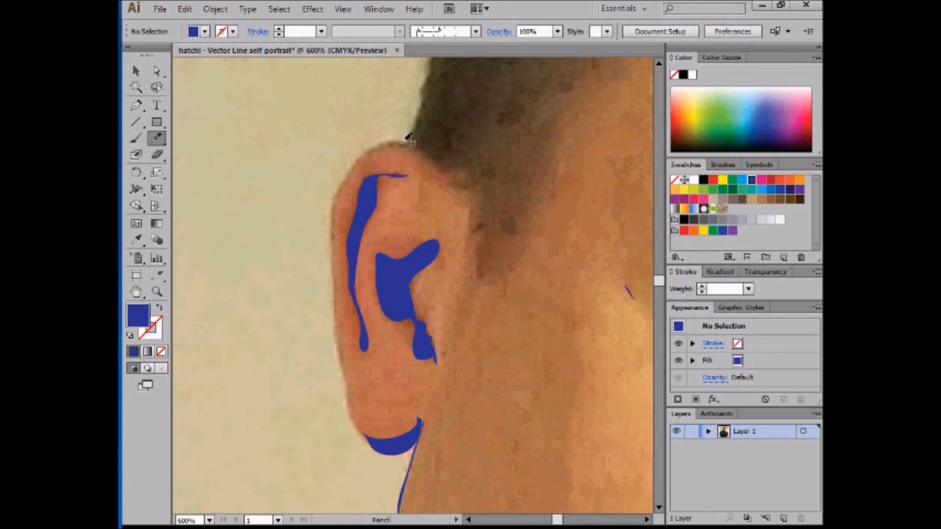
mouse_move(369, 153)
left_mouse_down()
mouse_move(422, 150)
mouse_move(472, 199)
mouse_move(469, 249)
mouse_move(477, 238)
mouse_move(496, 286)
left_mouse_up()
mouse_move(516, 255)
left_mouse_down()
mouse_move(574, 118)
mouse_move(550, 108)
mouse_move(581, 72)
mouse_move(429, 112)
mouse_move(407, 143)
mouse_move(370, 155)
left_mouse_up()
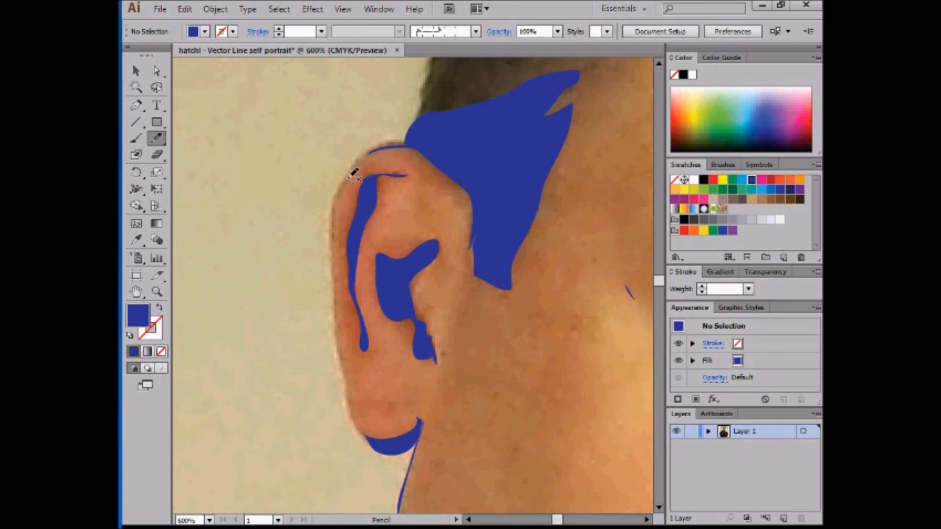
- Trace the upper outer rim of the ear as a curved line and thin its inner edge with the Eraser
left_click_drag(334, 233, 333, 209)
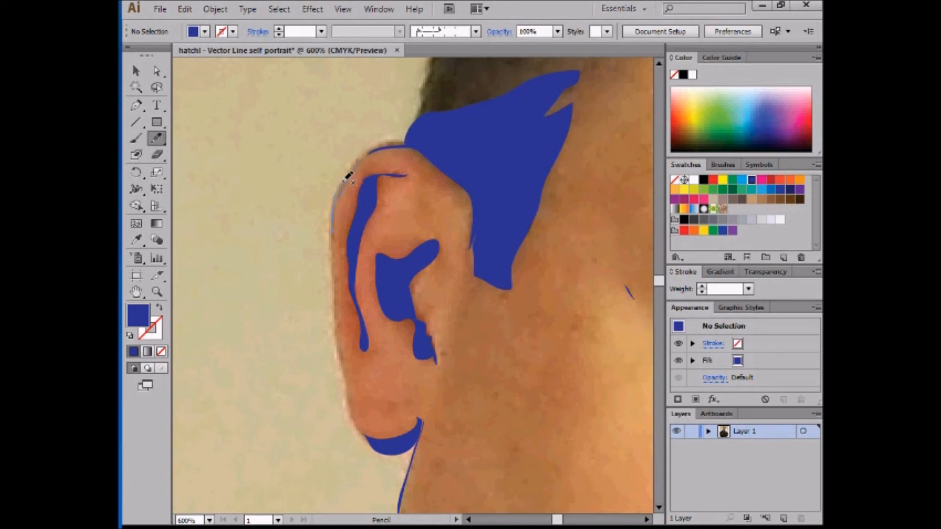
left_click_drag(391, 141, 411, 141)
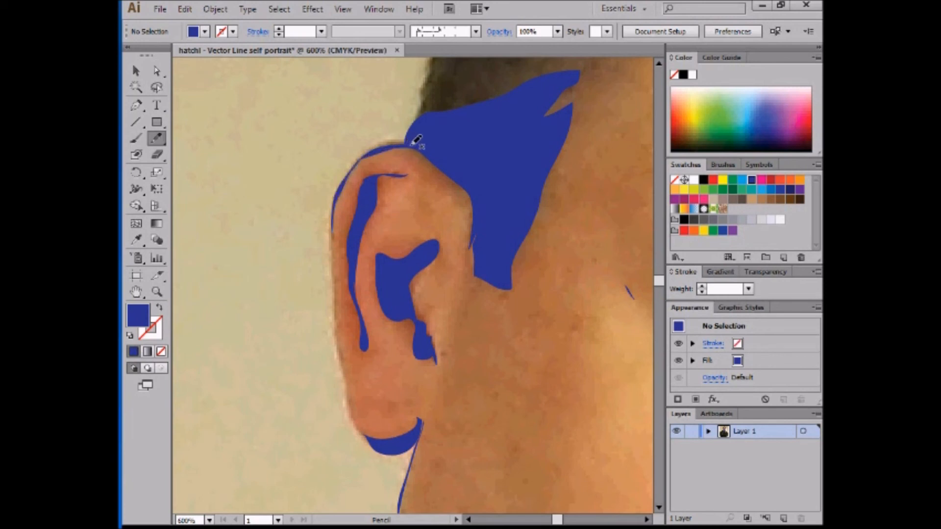
left_click(136, 71)
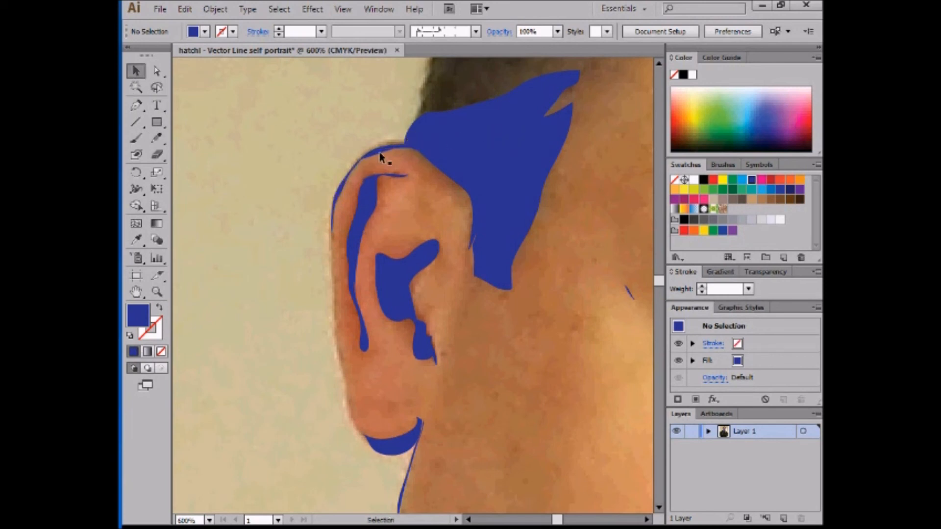
left_click(385, 155)
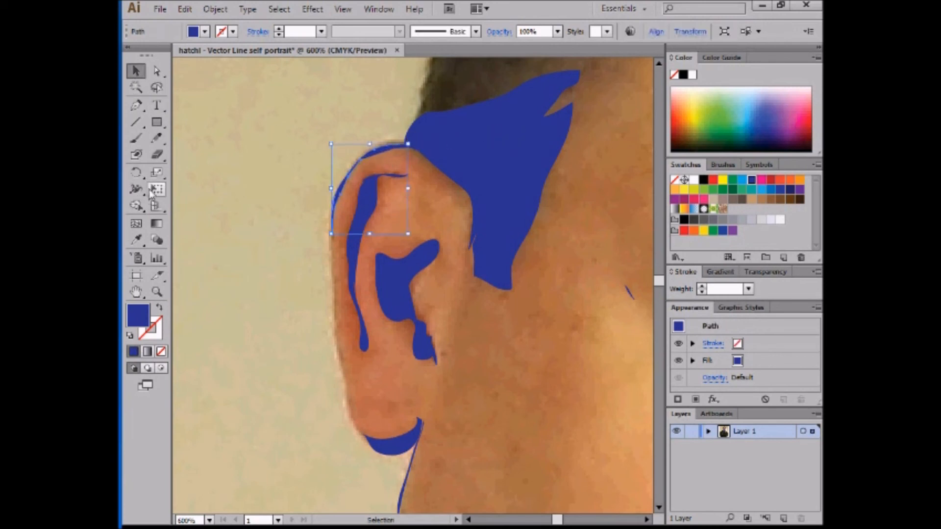
left_click(157, 154)
mouse_move(392, 155)
left_mouse_down()
mouse_move(365, 169)
mouse_move(367, 152)
mouse_move(359, 172)
left_mouse_up()
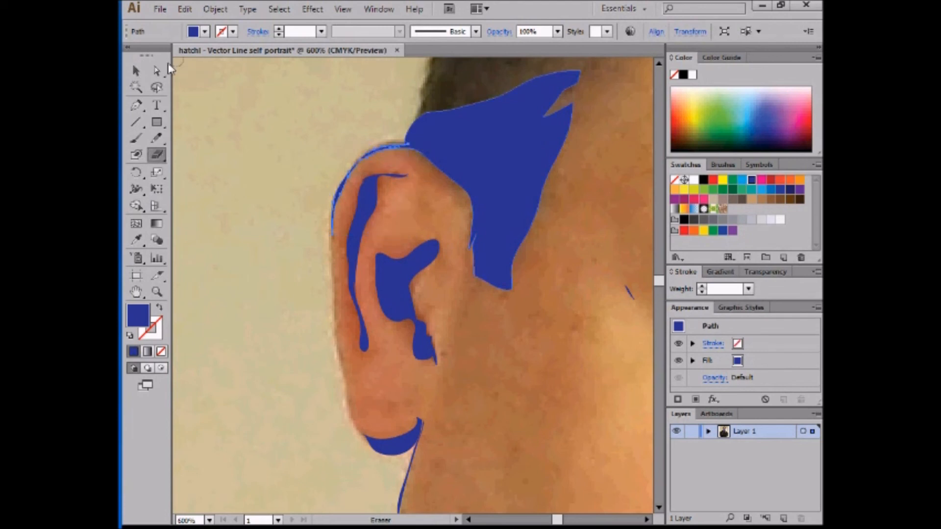
key("v")
left_click(327, 217)
- Widen the white rectangle and position it behind the ear, face and beard to check the tracing, then shift it partly off the ear
key("ctrl+minus")
key("ctrl+minus")
key("ctrl+minus")
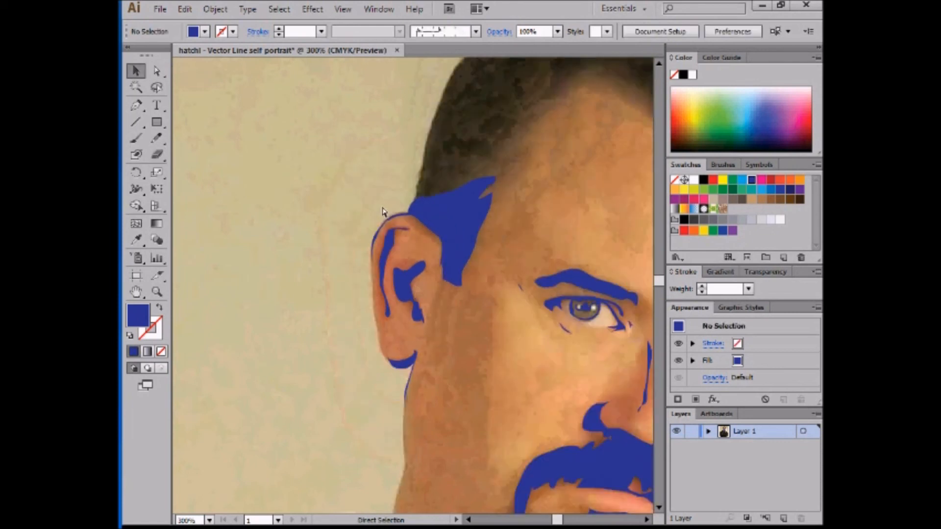
left_click_drag(534, 245, 413, 143)
left_click(620, 241)
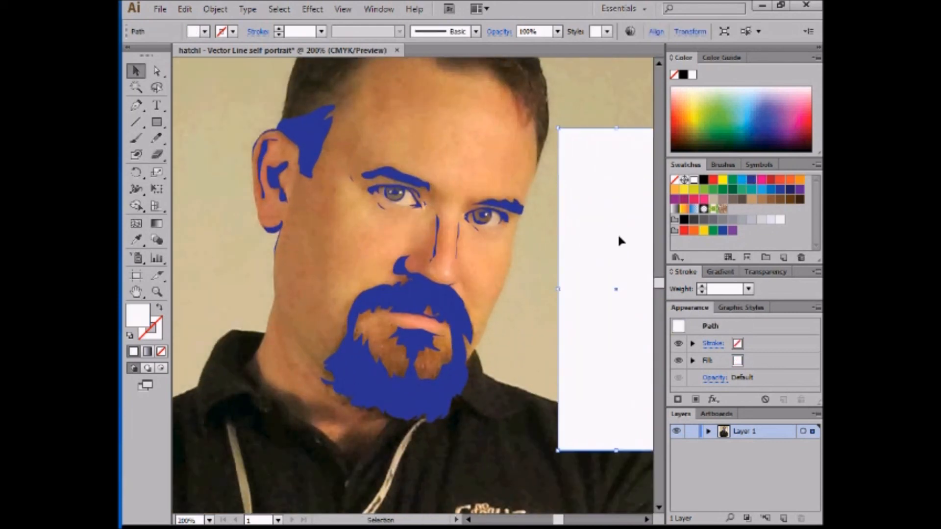
left_click_drag(559, 289, 187, 289)
left_click_drag(507, 279, 544, 251)
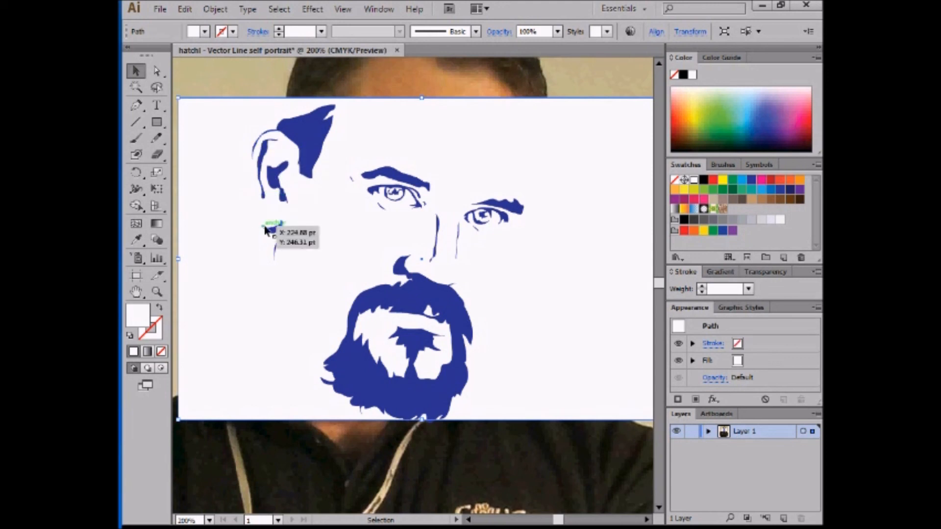
left_click_drag(228, 187, 322, 191)
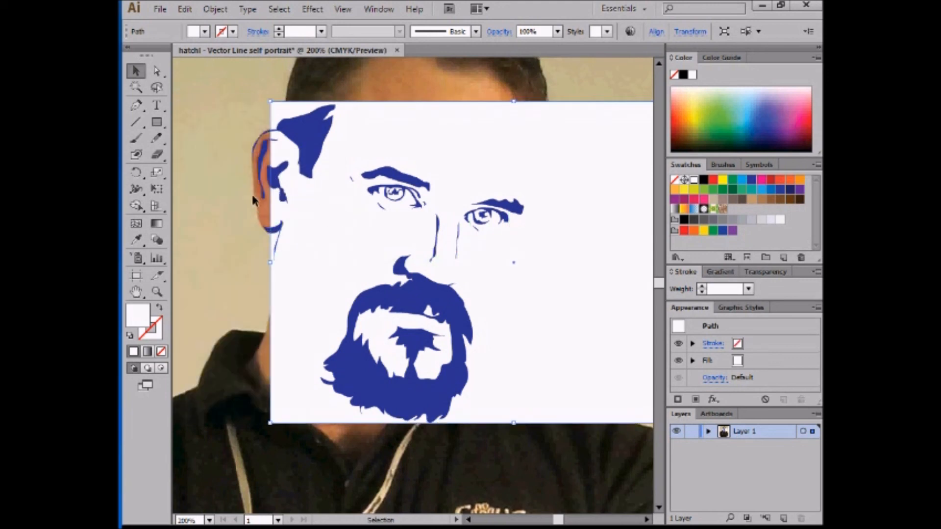
- Move the white rectangle down to just above the eyebrows so the forehead and hair in the photo are uncovered
left_click_drag(304, 219, 349, 304)
left_click_drag(320, 276, 293, 261)
left_click_drag(351, 120, 336, 251)
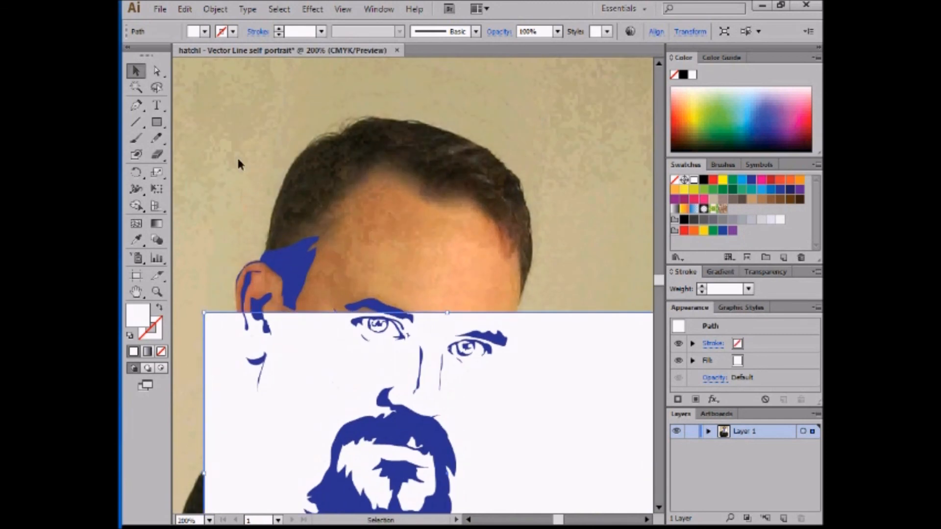
- Trace the whole hair mass with the Pencil, following the hairline from sideburn to far temple and back over the crown
left_click(158, 139)
mouse_move(317, 239)
left_mouse_down()
mouse_move(351, 176)
mouse_move(382, 163)
mouse_move(440, 198)
mouse_move(468, 193)
mouse_move(516, 242)
mouse_move(523, 275)
left_mouse_up()
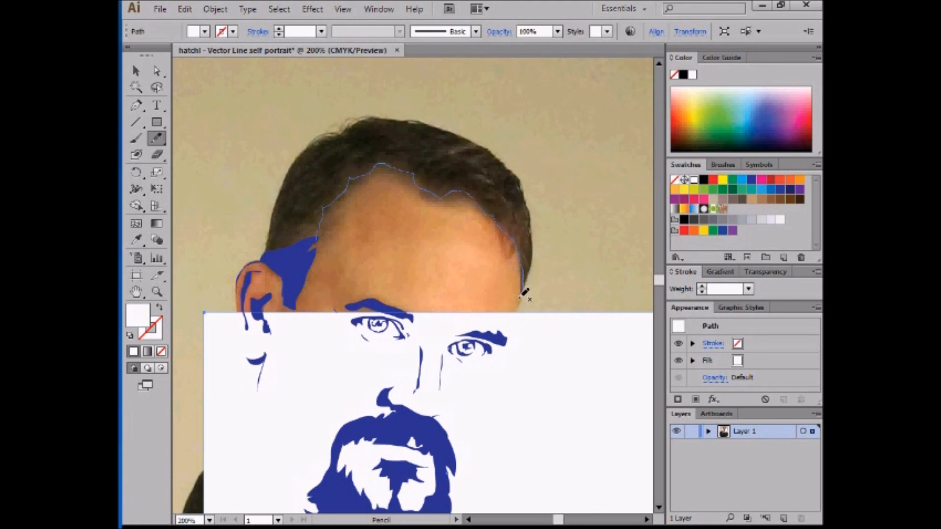
mouse_move(522, 182)
left_mouse_down()
mouse_move(500, 157)
mouse_move(444, 128)
left_mouse_up()
mouse_move(383, 116)
left_mouse_down()
mouse_move(344, 132)
mouse_move(293, 174)
mouse_move(271, 252)
mouse_move(321, 234)
left_mouse_up()
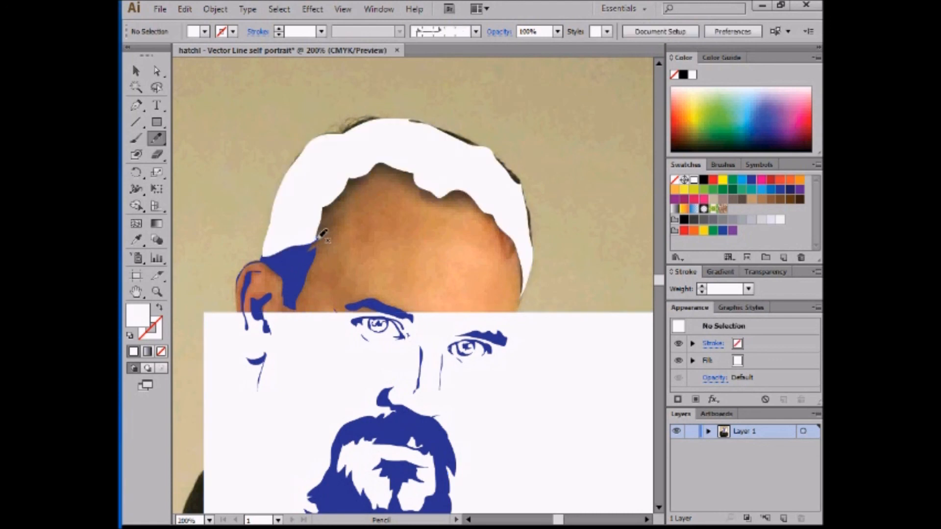
- Fill the traced hair shape with the dark blue sampled from the sideburn using the Eyedropper
left_click(135, 71)
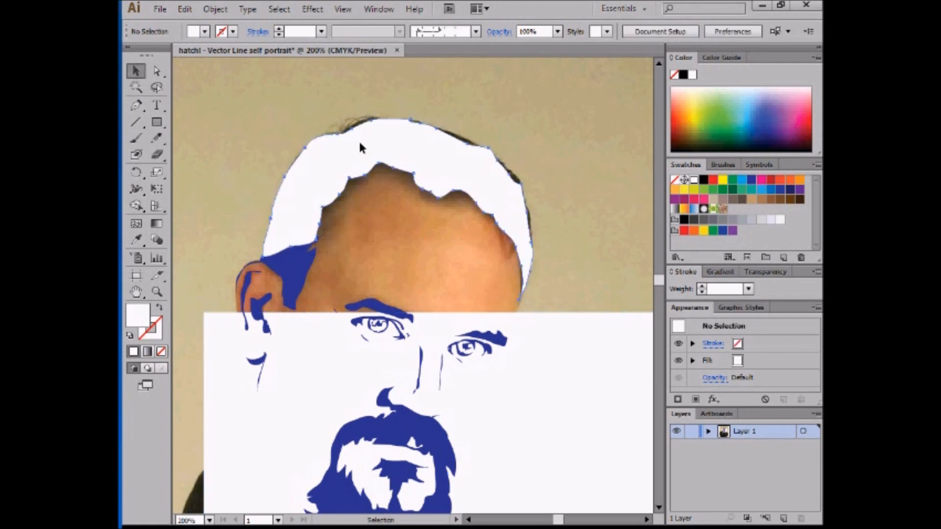
left_click(358, 139)
key("i")
left_click(299, 259)
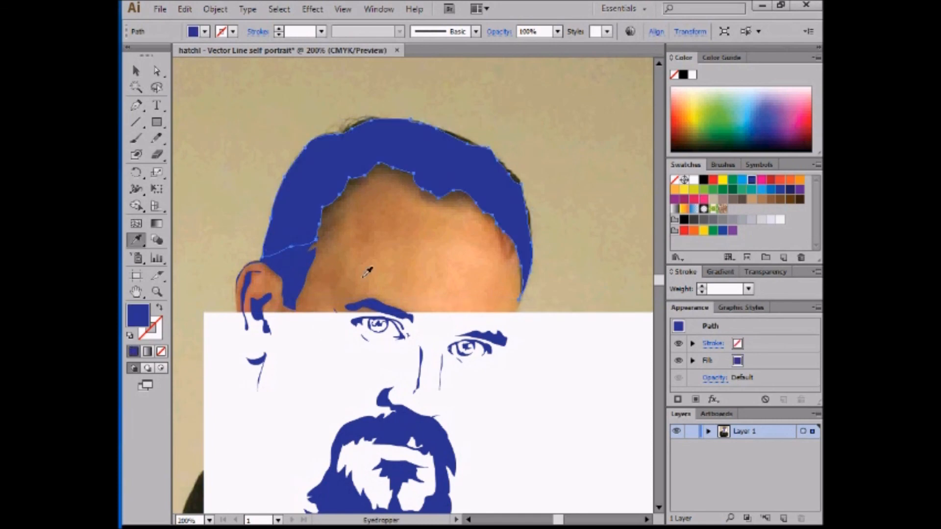
- Add thin curved Pencil wisps for the stray hairs along the upper-left outline of the hair
key("v")
key("ctrl+plus")
key("ctrl+plus")
key("ctrl+plus")
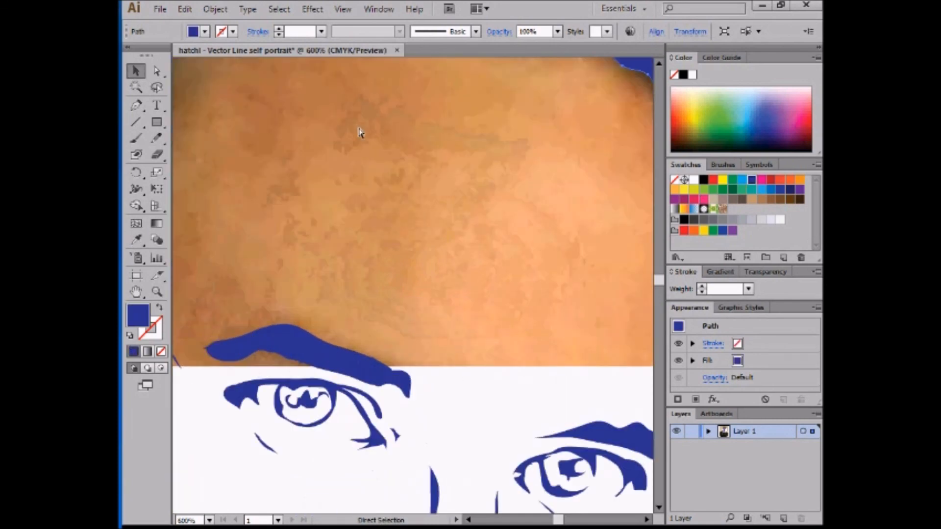
left_click_drag(323, 119, 484, 339)
left_click_drag(394, 168, 447, 311)
key("n")
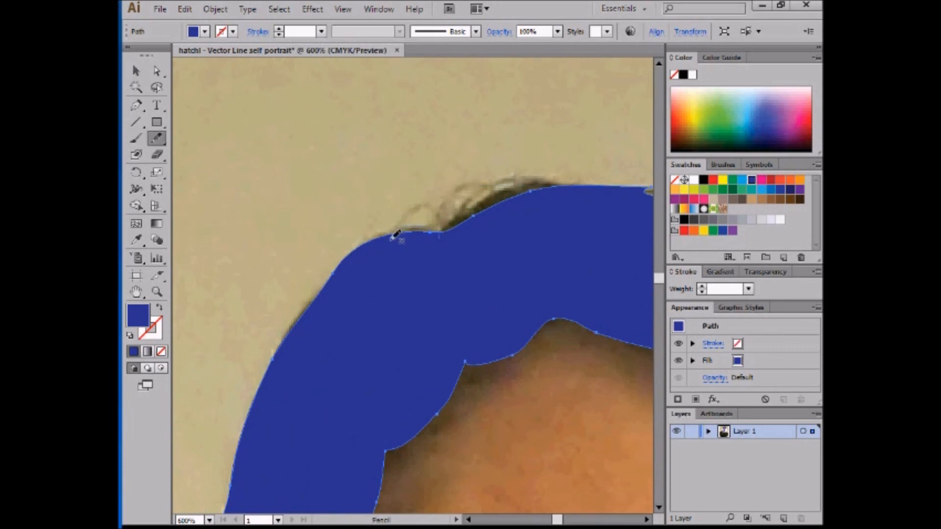
left_click_drag(399, 229, 461, 249)
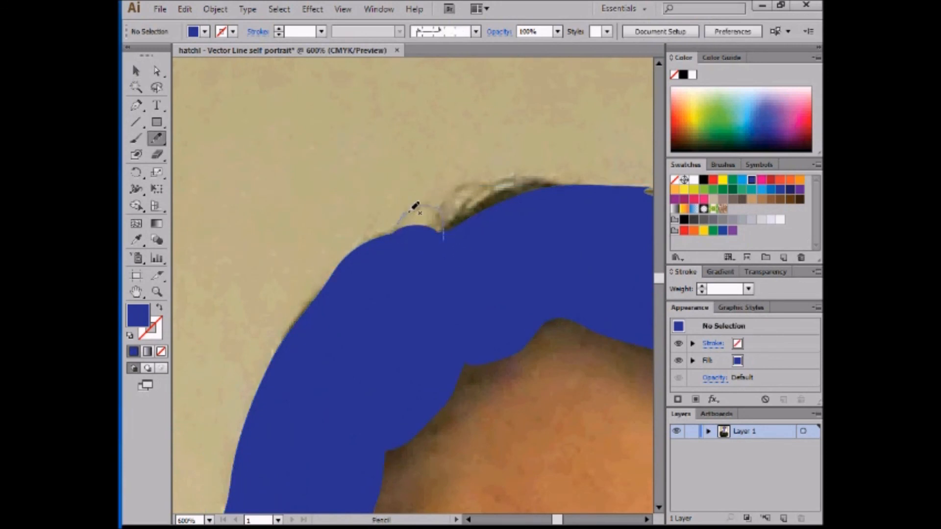
left_click_drag(447, 263, 448, 262)
mouse_move(438, 227)
left_mouse_down()
mouse_move(476, 189)
mouse_move(434, 237)
mouse_move(470, 205)
mouse_move(564, 183)
mouse_move(484, 251)
mouse_move(273, 261)
left_mouse_up()
- Extend the hair outline with small Pencil shapes along the crown and down the right side to match the photo's edge
left_click_drag(396, 204, 480, 277)
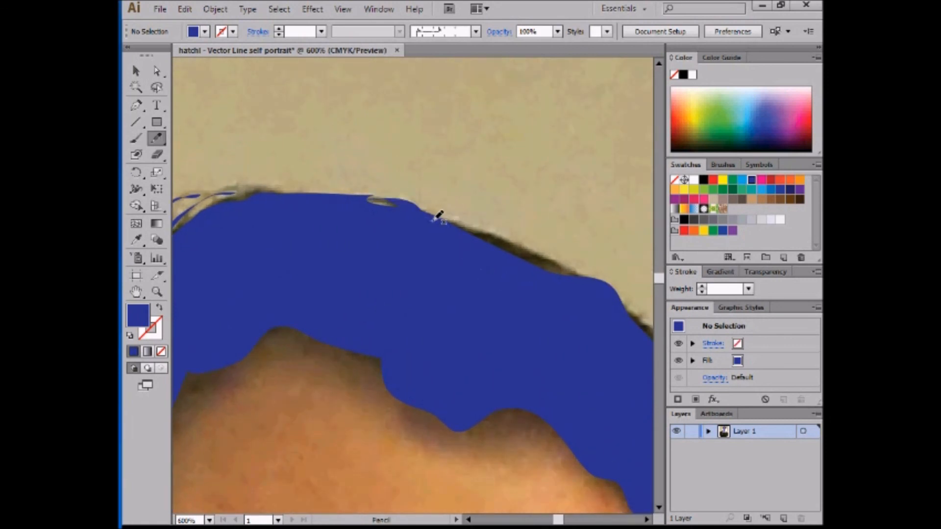
left_click_drag(562, 264, 518, 276)
mouse_move(593, 328)
left_mouse_down()
mouse_move(519, 291)
mouse_move(428, 278)
left_mouse_up()
left_click_drag(298, 189, 373, 240)
mouse_move(490, 277)
left_mouse_down()
mouse_move(490, 326)
mouse_move(481, 299)
mouse_move(513, 298)
mouse_move(528, 351)
mouse_move(541, 362)
left_mouse_up()
key("space")
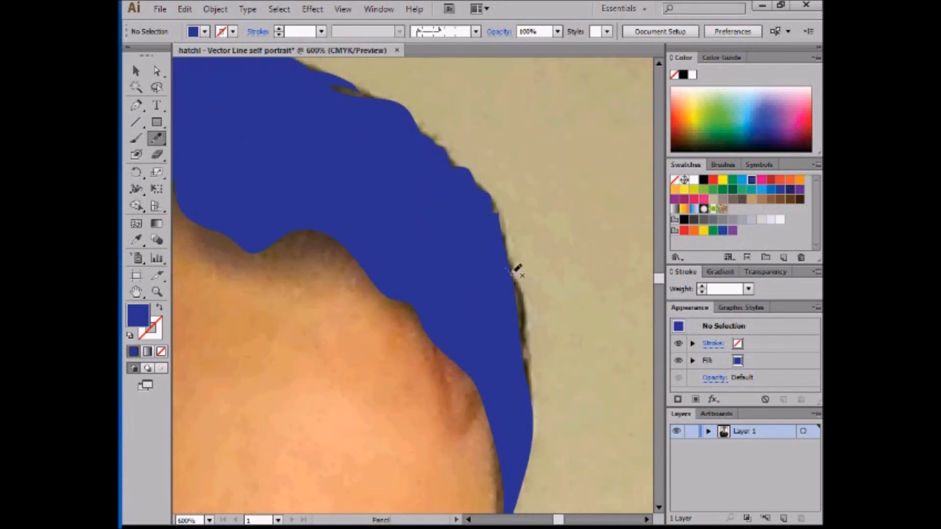
mouse_move(525, 362)
left_mouse_down()
mouse_move(513, 379)
mouse_move(495, 329)
left_mouse_up()
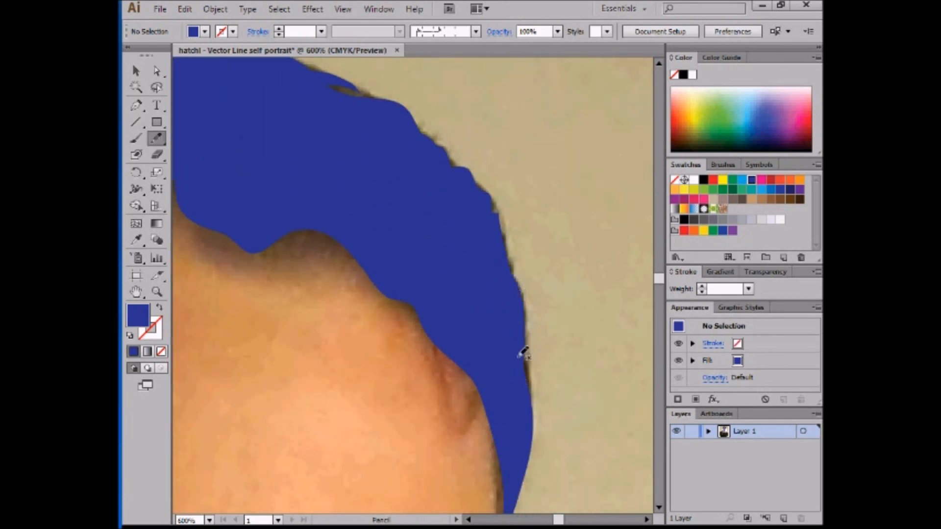
scroll(512, 319, "down", 3)
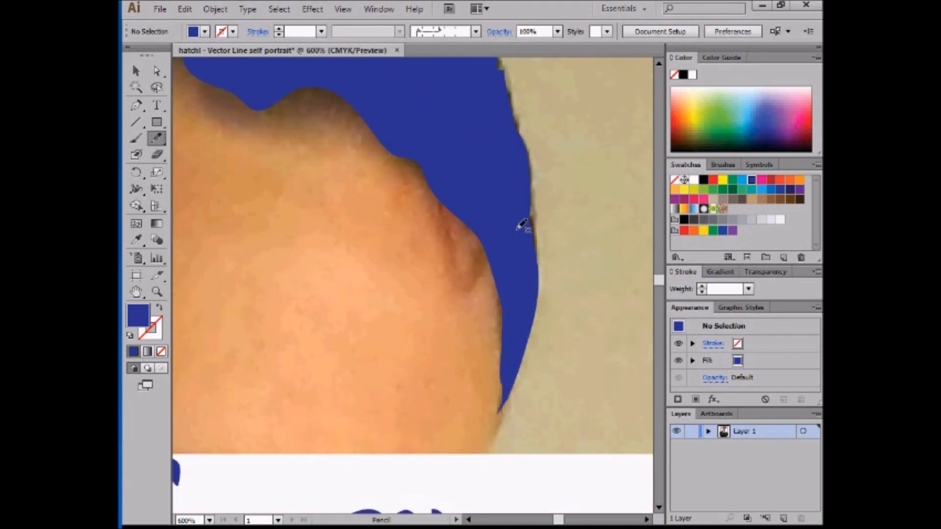
- Move the white rectangle up behind the hair and enlarge it to back the whole portrait from hair to beard
key("ctrl+minus")
key("ctrl+minus")
key("ctrl+minus")
key("ctrl+minus")
key("v")
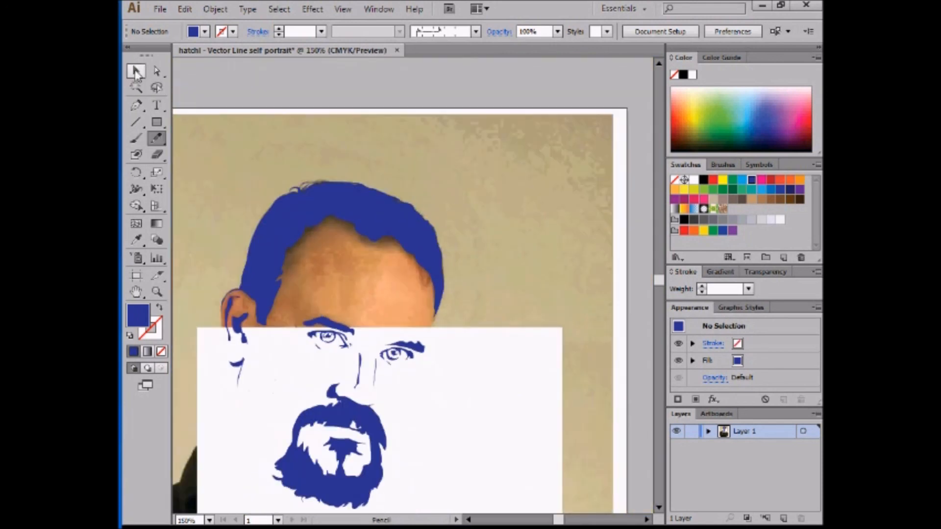
left_click_drag(490, 431, 460, 265)
scroll(472, 422, "down", 3)
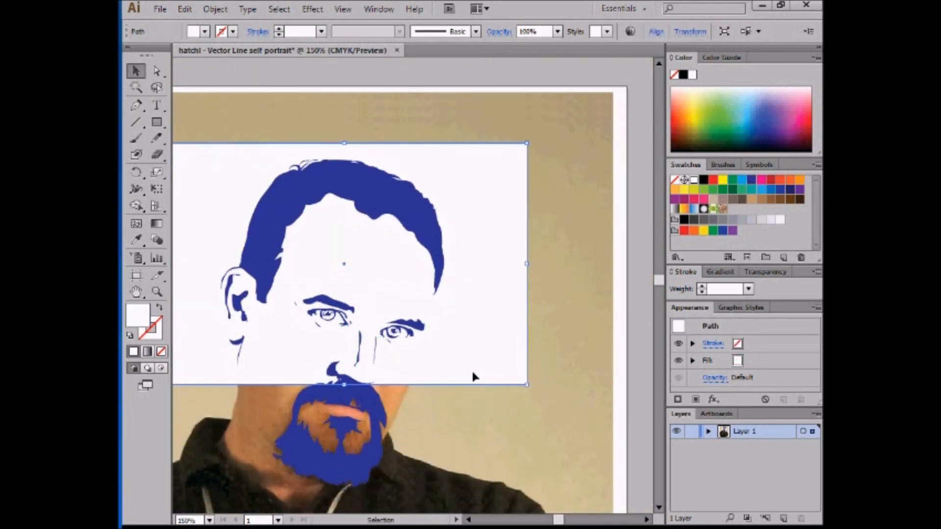
left_click_drag(527, 352, 550, 474)
key("space")
left_click_drag(466, 395, 573, 352)
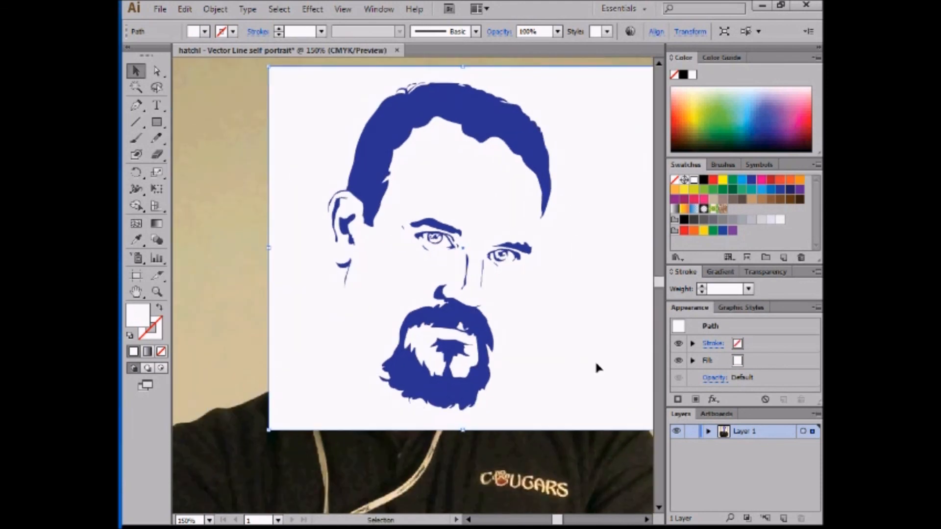
- Narrow the white rectangle to a strip beside the face, uncovering the photo's face, neck and shirt
left_click_drag(273, 426, 541, 421)
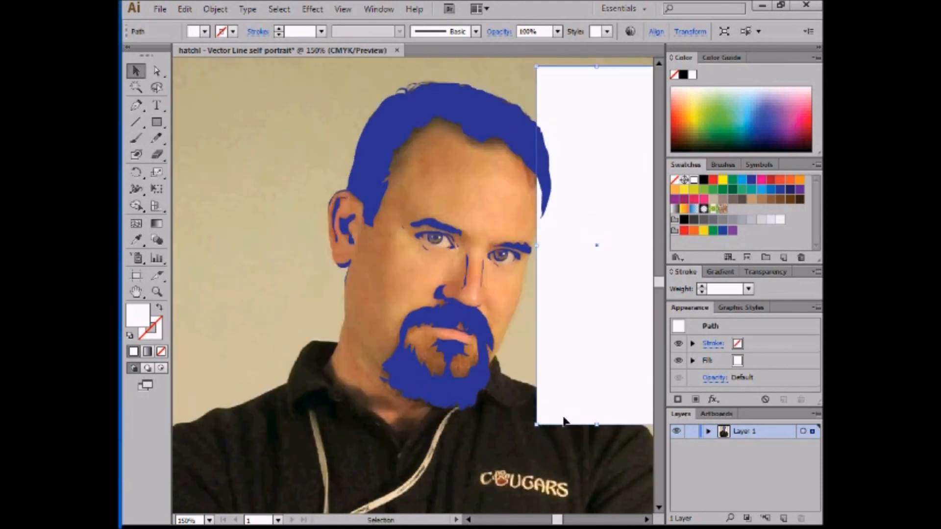
key("space")
left_click_drag(340, 473, 444, 369)
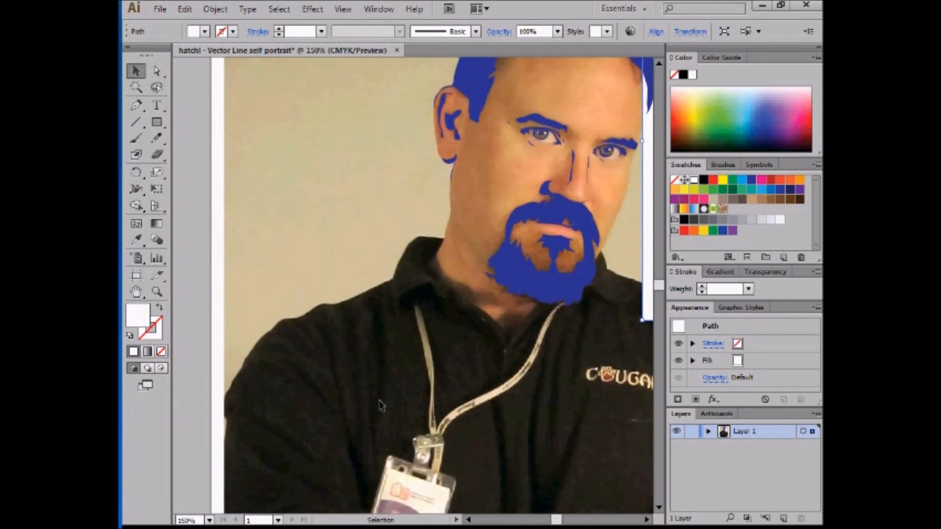